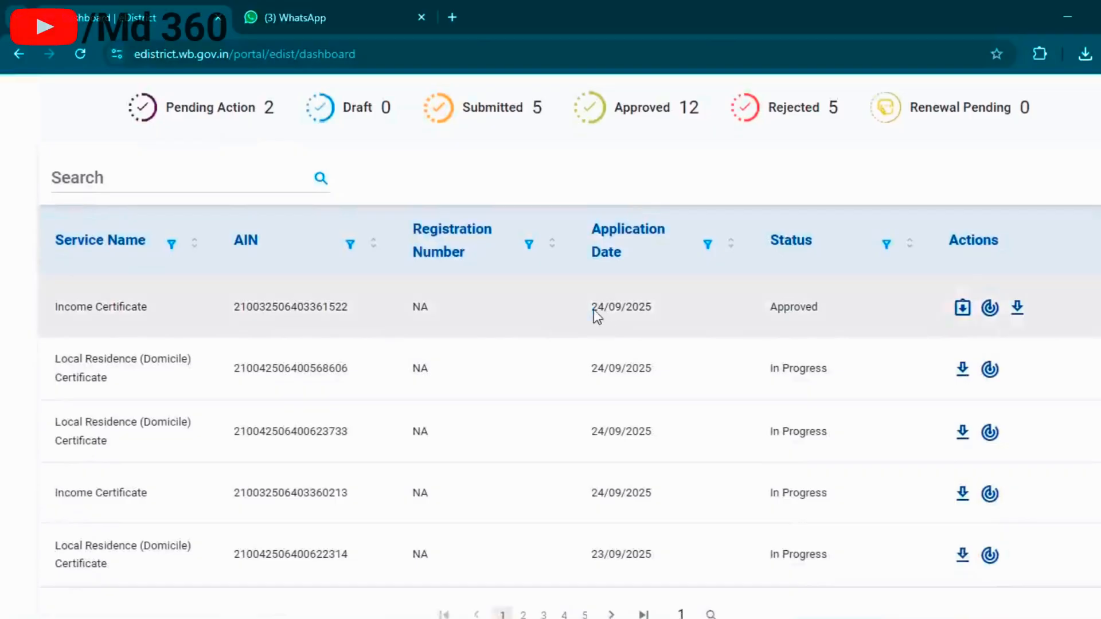
Open the tracking details of the approved Income Certificate application.
left_click_drag(594, 312, 663, 312)
left_click(663, 312)
left_click(990, 308)
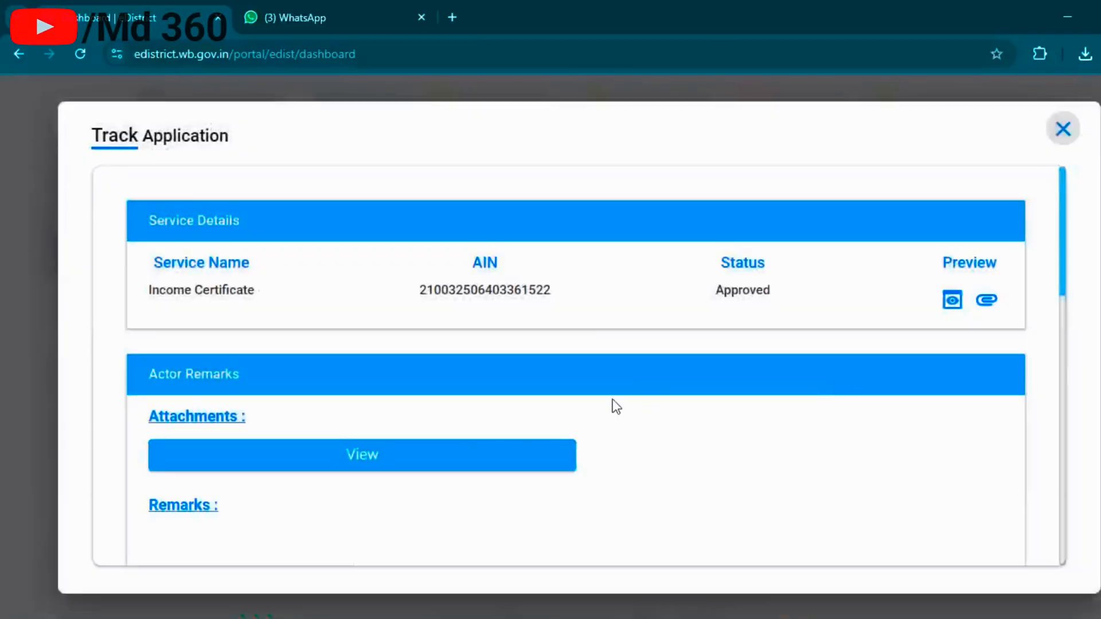
Examine the application's tracking timeline of actors, dates and workflow remarks.
scroll(616, 407, "down", 15)
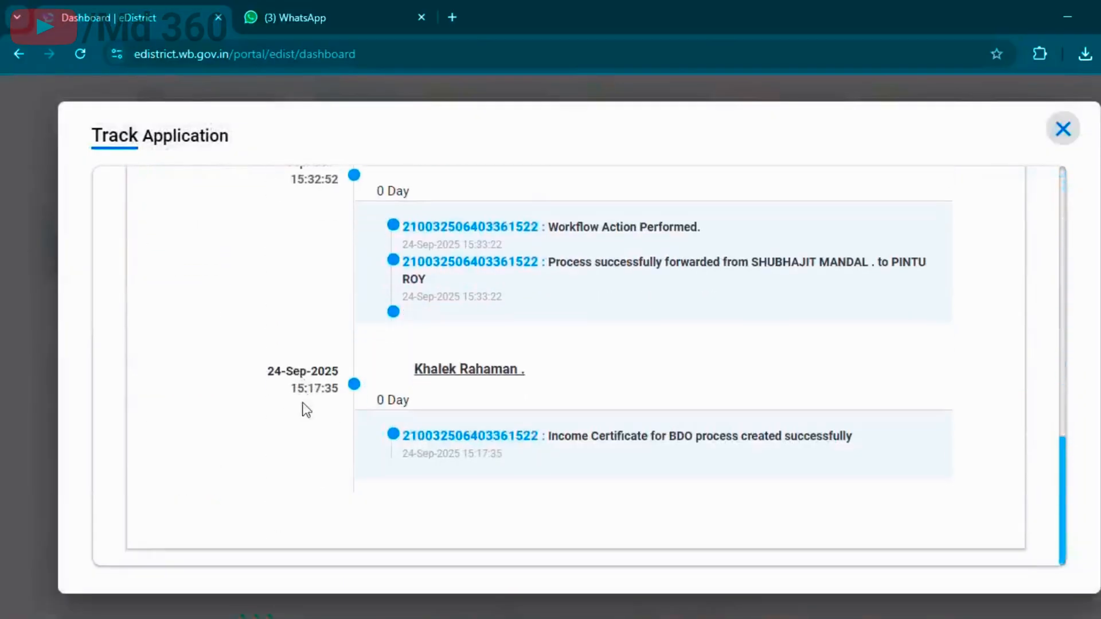
left_click_drag(266, 371, 345, 393)
left_click(337, 394)
scroll(331, 393, "up", 3)
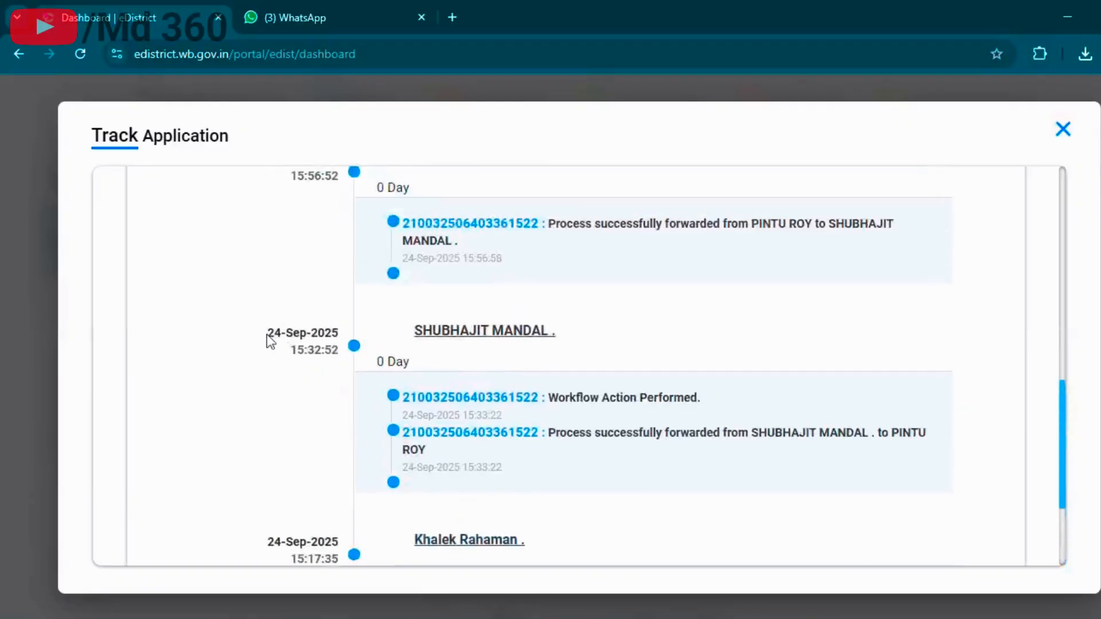
left_click_drag(267, 335, 327, 355)
scroll(321, 383, "up", 3)
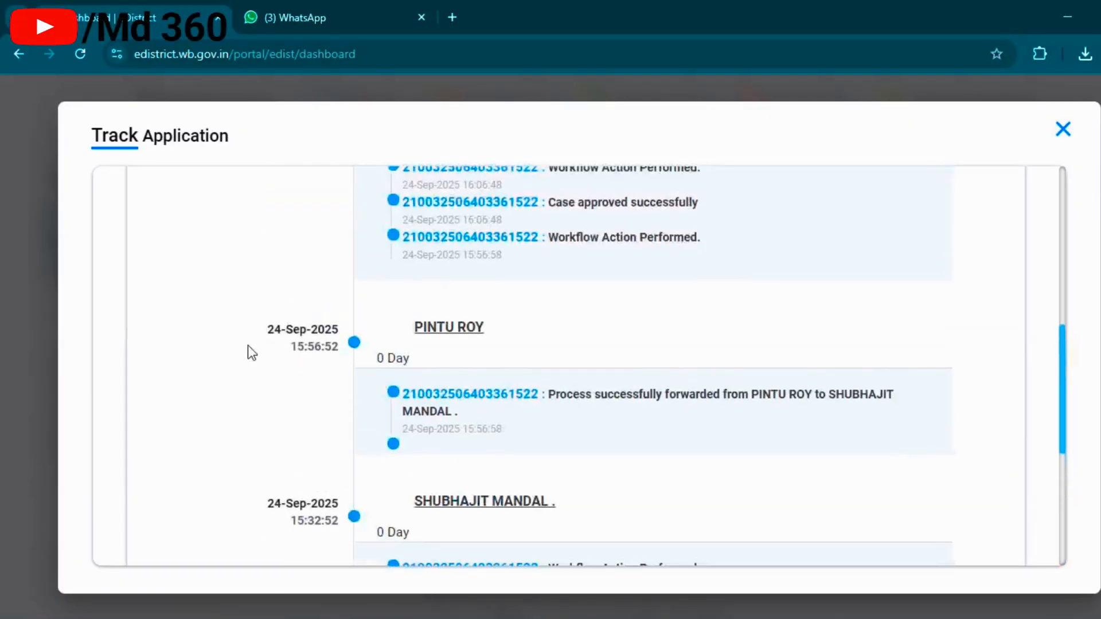
left_click_drag(266, 330, 351, 354)
left_click(343, 374)
scroll(345, 372, "up", 3)
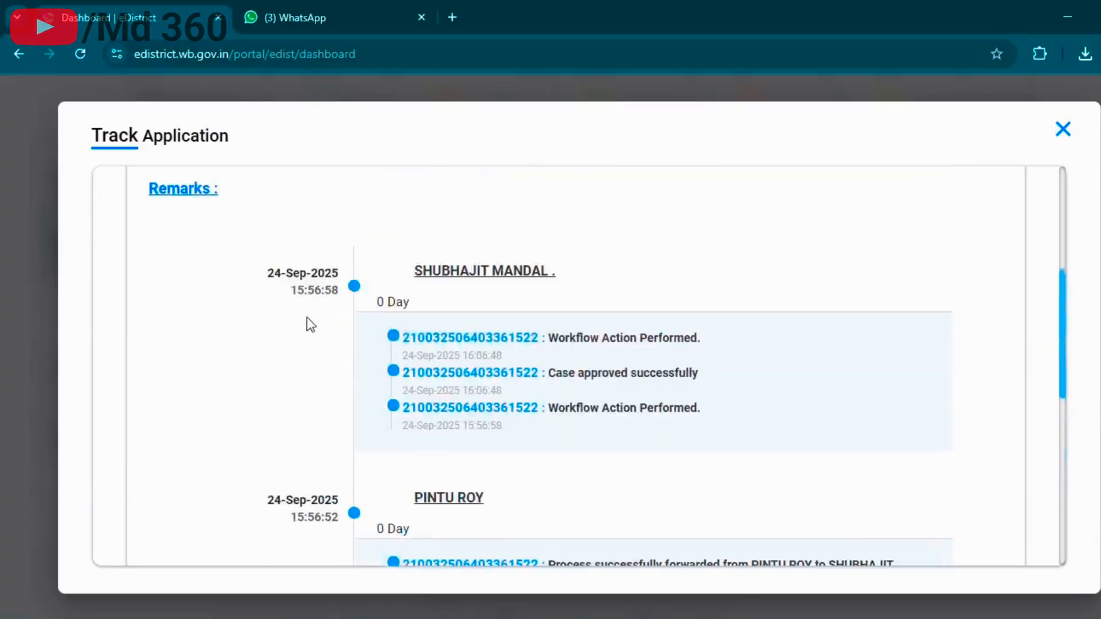
left_click_drag(266, 276, 304, 300)
left_click(312, 330)
scroll(310, 401, "down", 10)
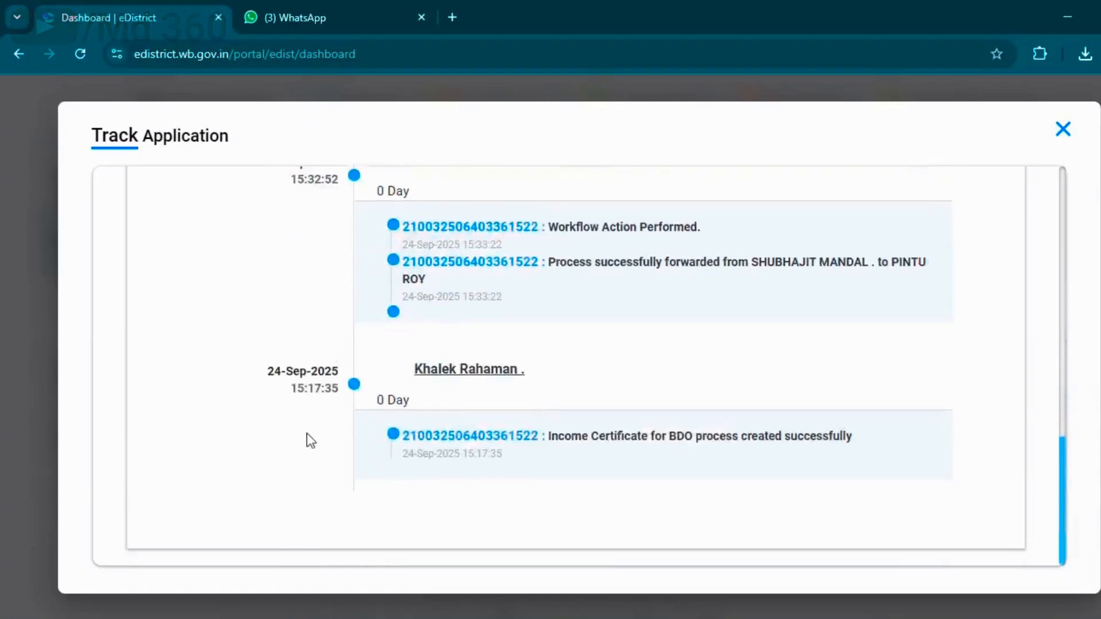
left_click_drag(289, 388, 343, 391)
scroll(315, 374, "up", 10)
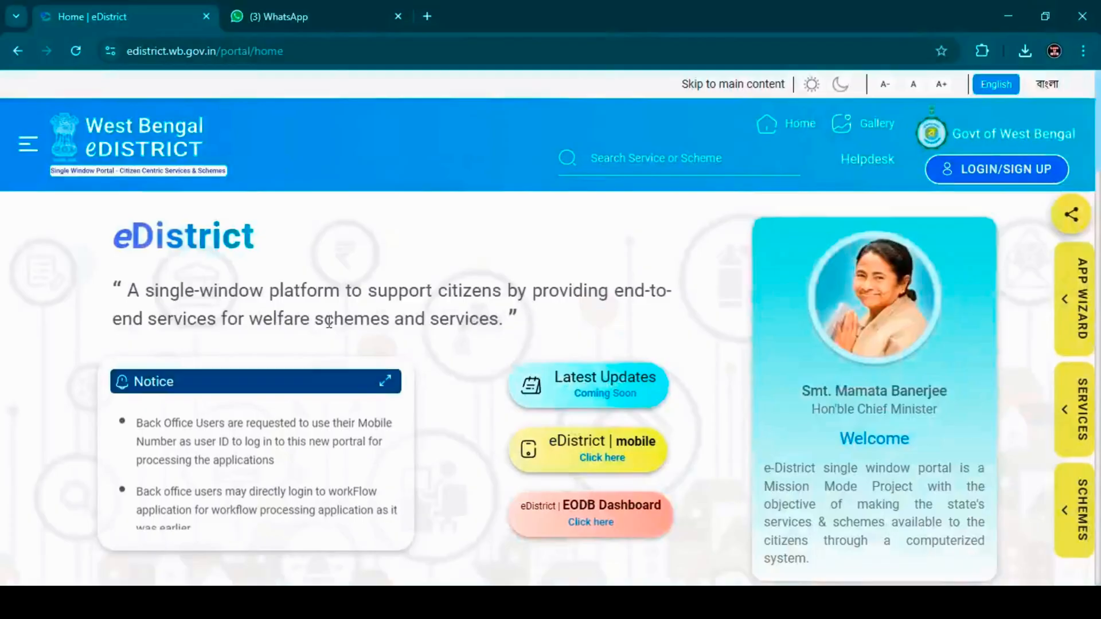
Open the login page and go to the new-user registration form.
left_click(983, 181)
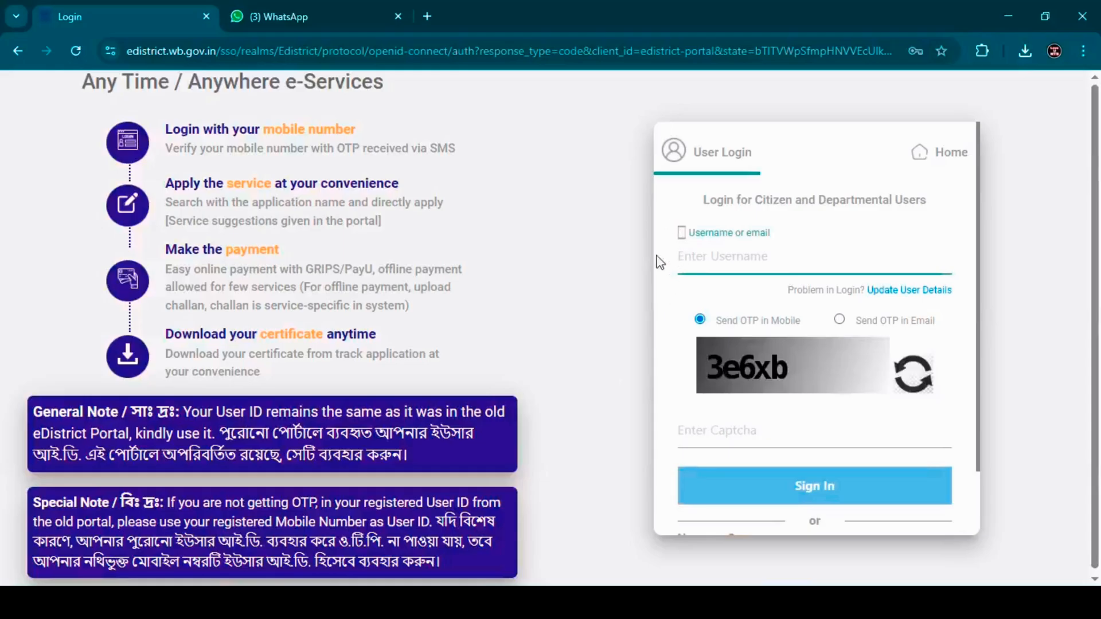
scroll(731, 404, "down", 1)
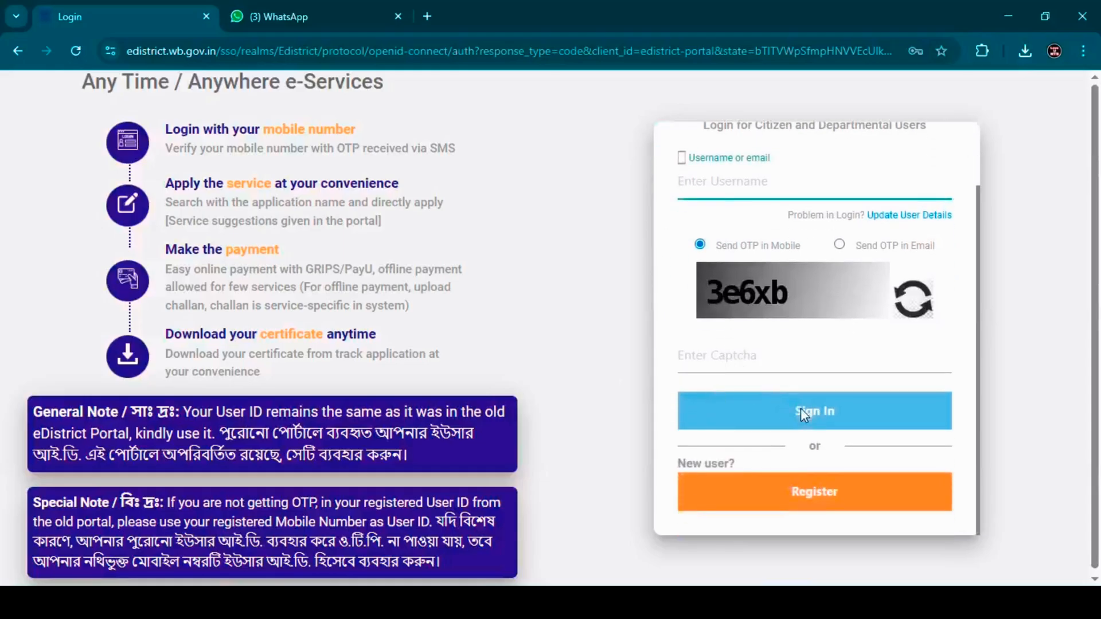
left_click(798, 492)
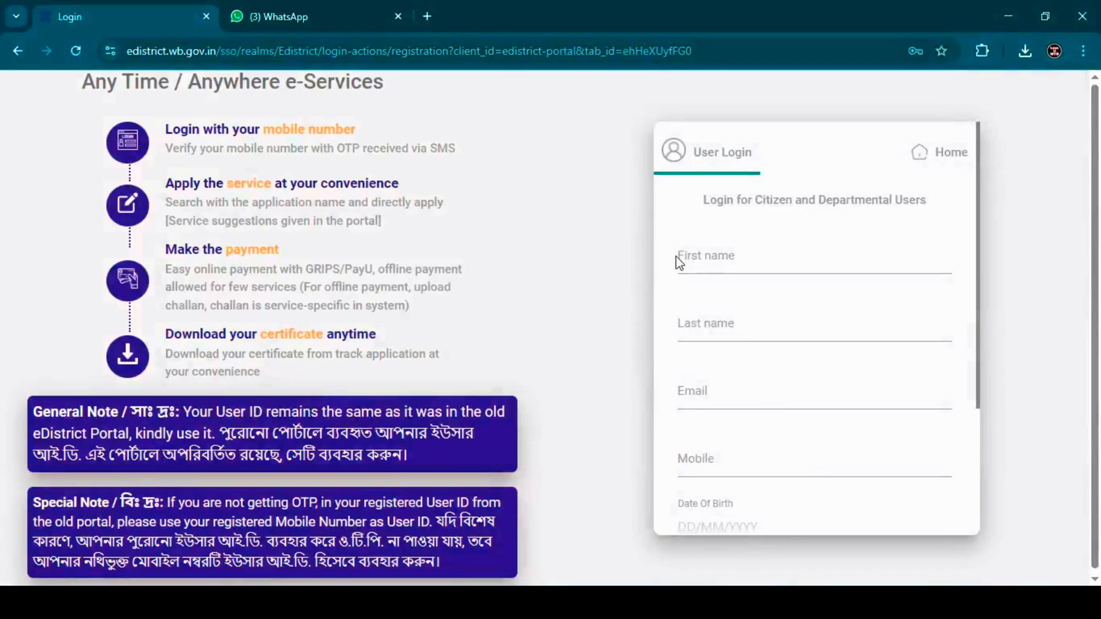
Examine the registration fields: first name, last name, email, mobile, date of birth and username.
left_click_drag(678, 260, 762, 260)
left_click_drag(679, 325, 748, 329)
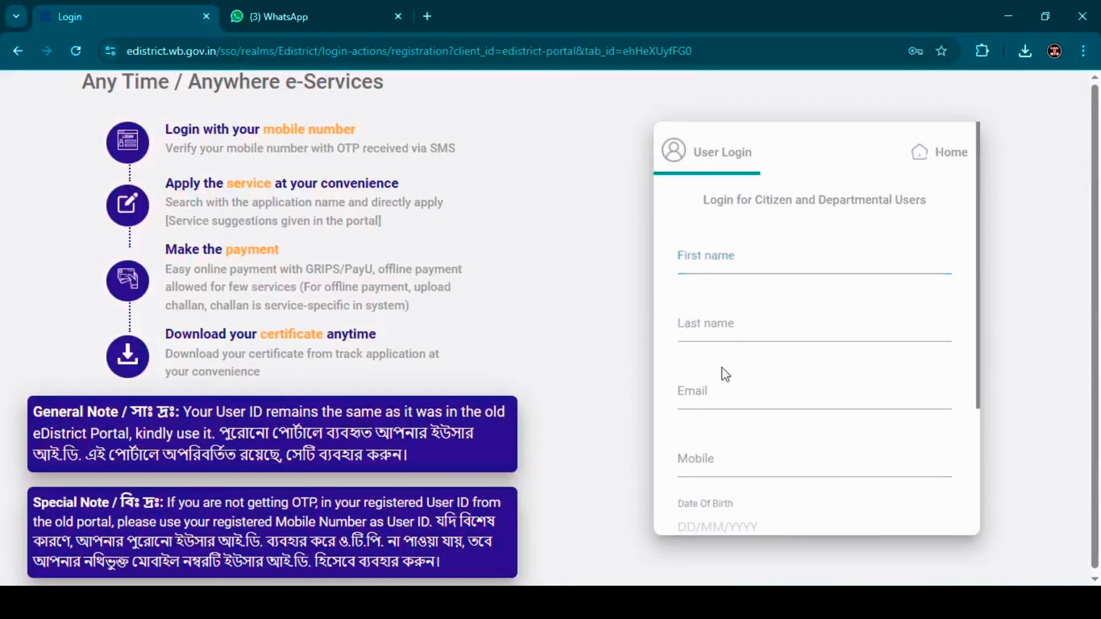
left_click_drag(677, 401, 711, 395)
left_click(717, 406)
scroll(691, 298, "down", 3)
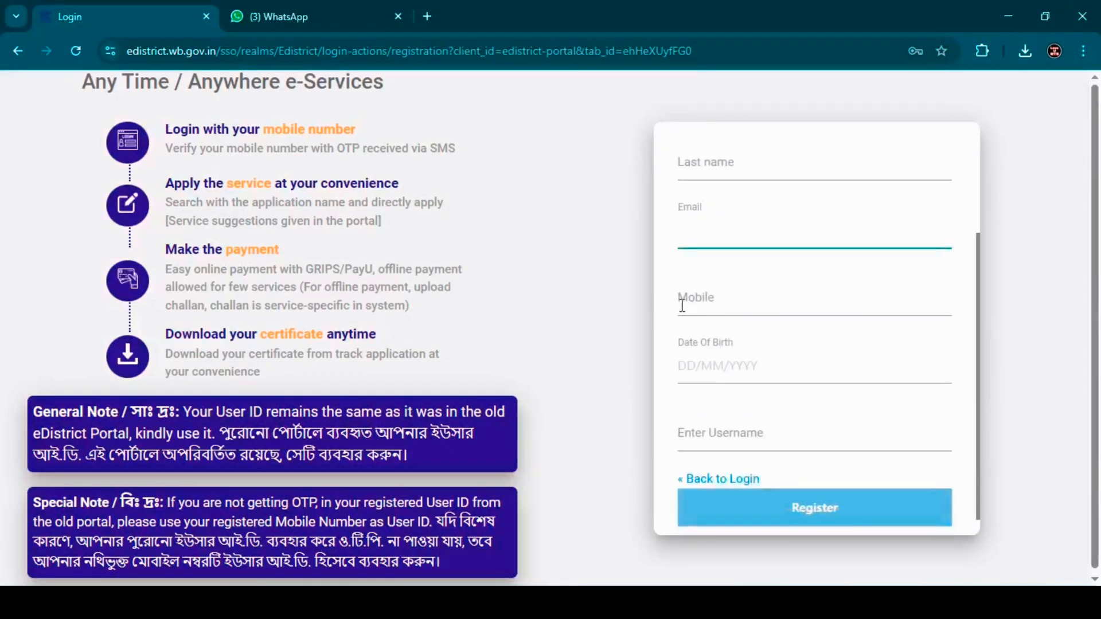
left_click(685, 296)
left_click_drag(682, 349, 738, 361)
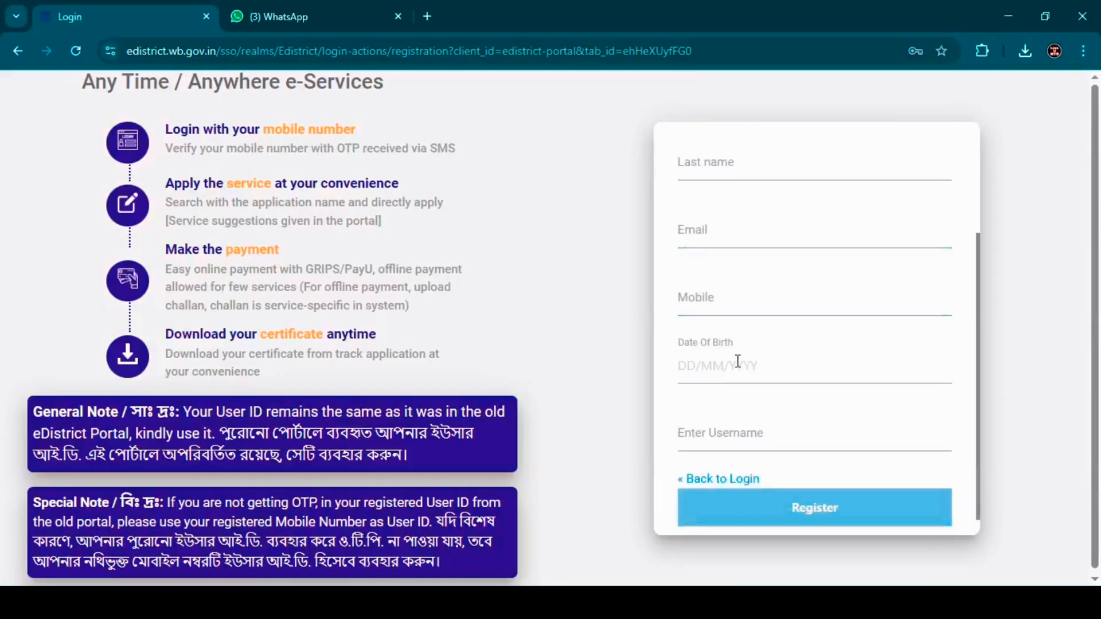
scroll(706, 405, "down", 1)
scroll(706, 405, "down", 1)
left_click(700, 413)
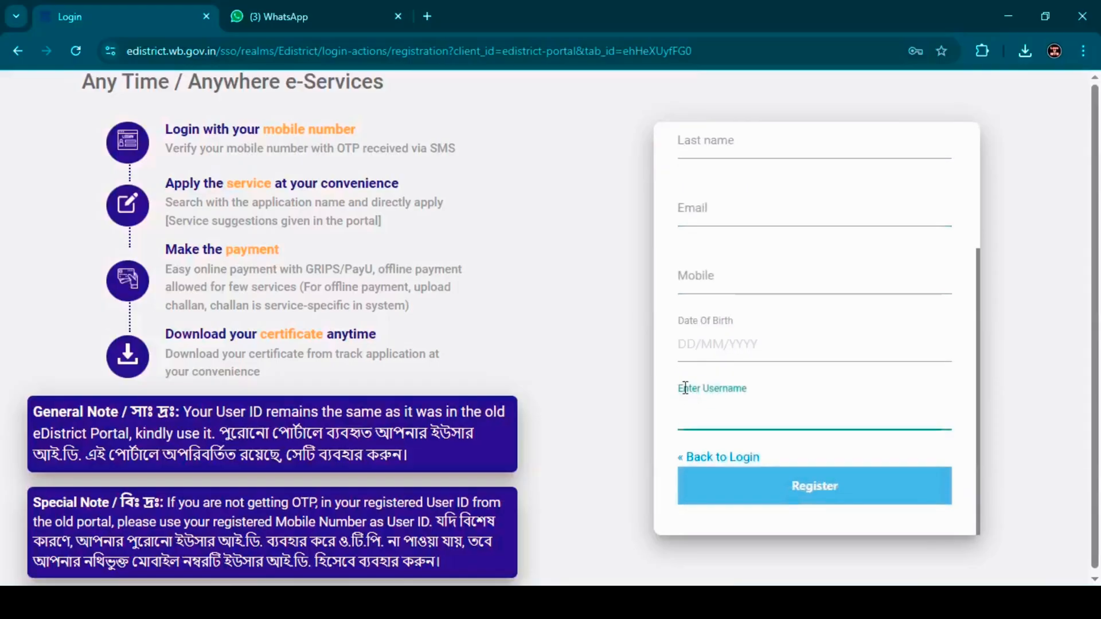
left_click(753, 393)
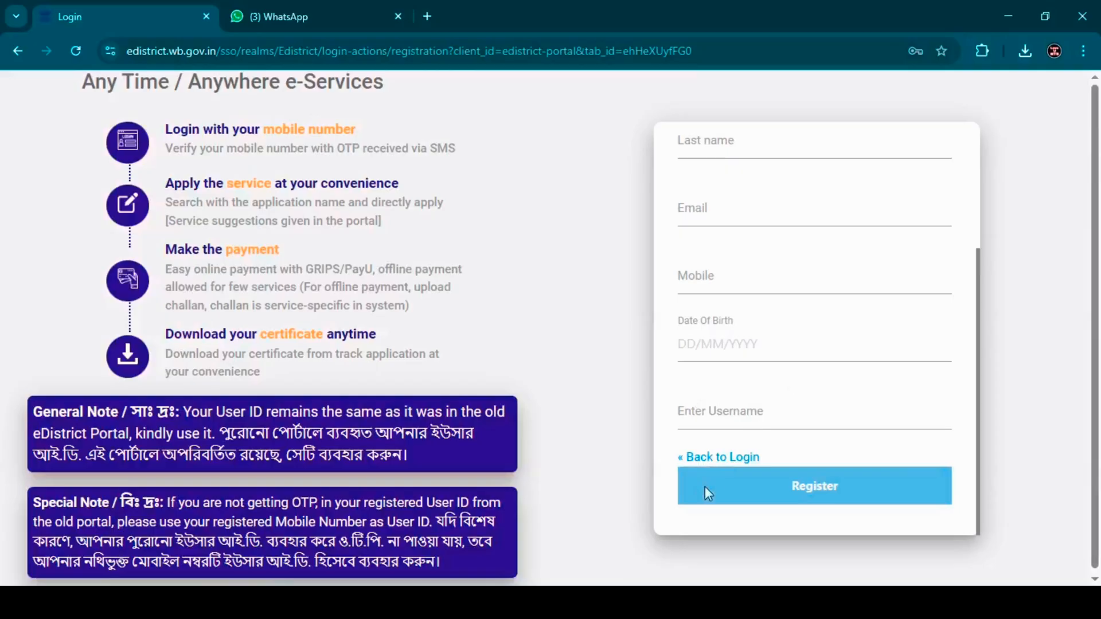
Return to login and sign in with the registered username and the displayed captcha.
left_click(737, 463)
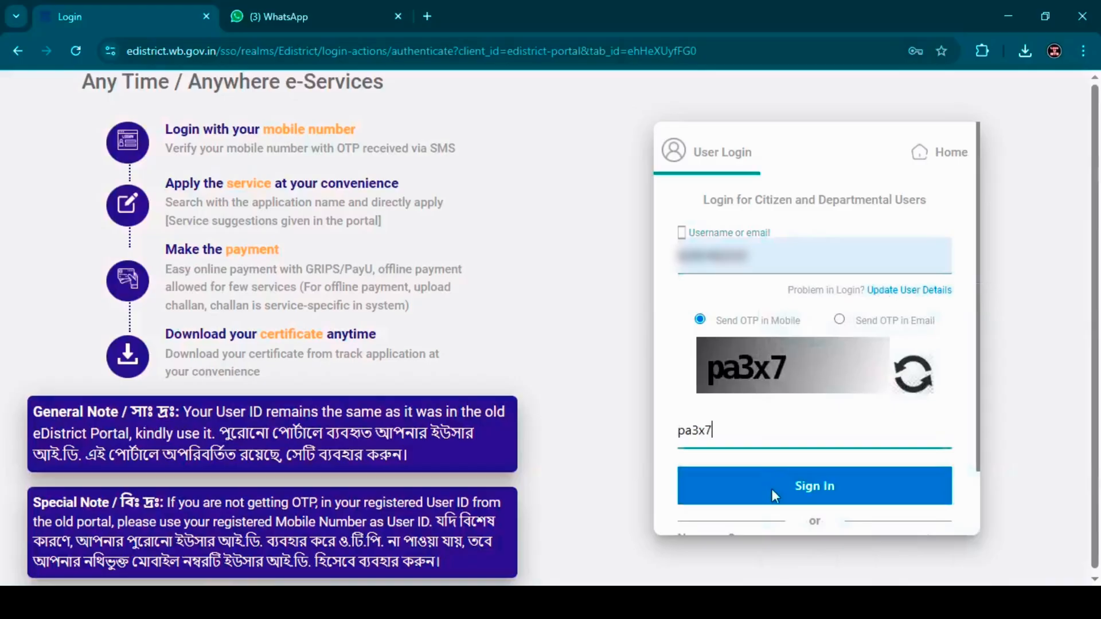
left_click(772, 488)
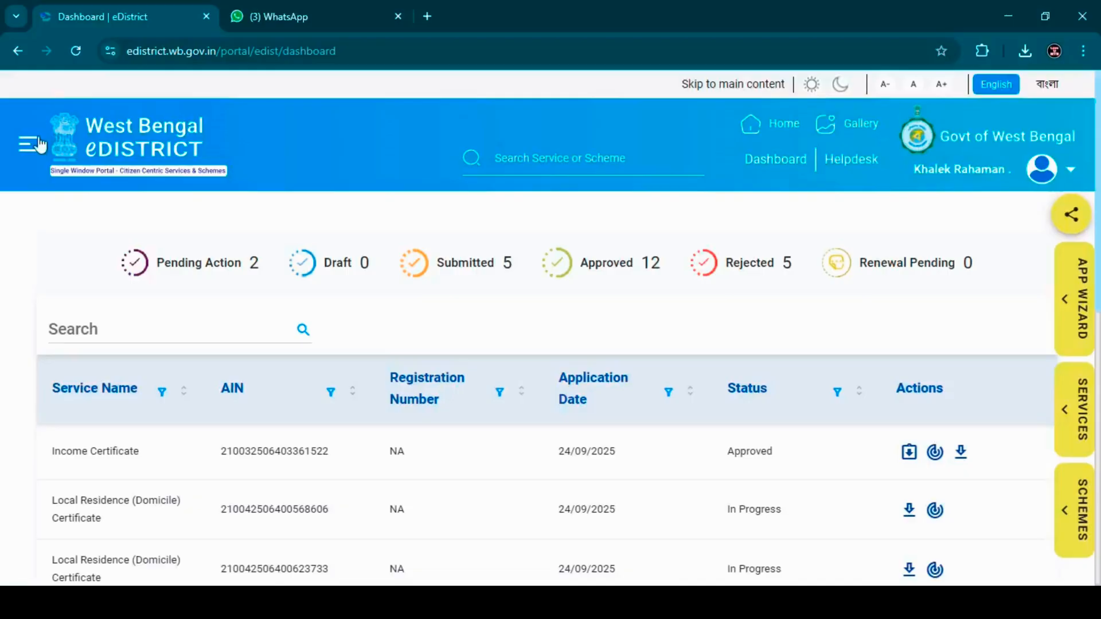
Start an Income Certificate application from Service Discovery under Certificates and accept its requirements.
left_click(36, 146)
left_click(56, 226)
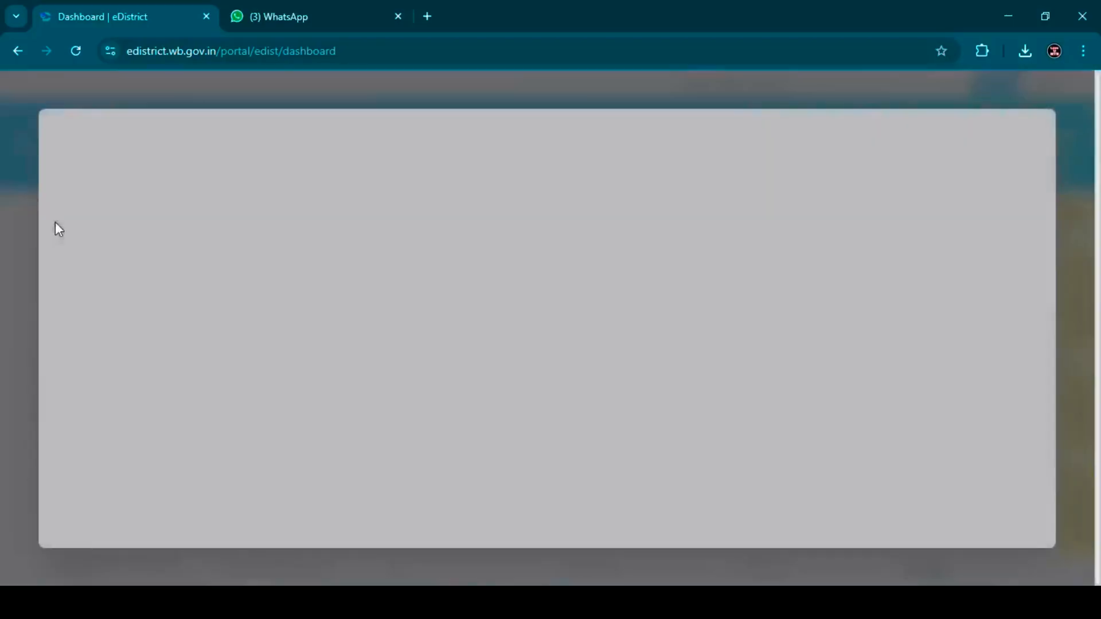
left_click(81, 284)
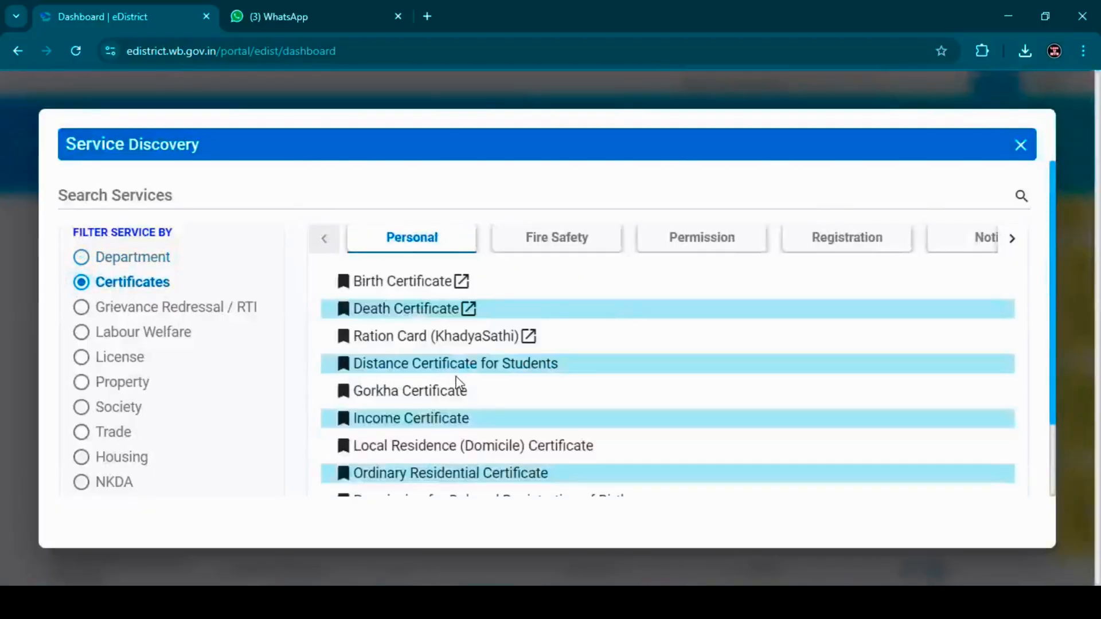
left_click(403, 424)
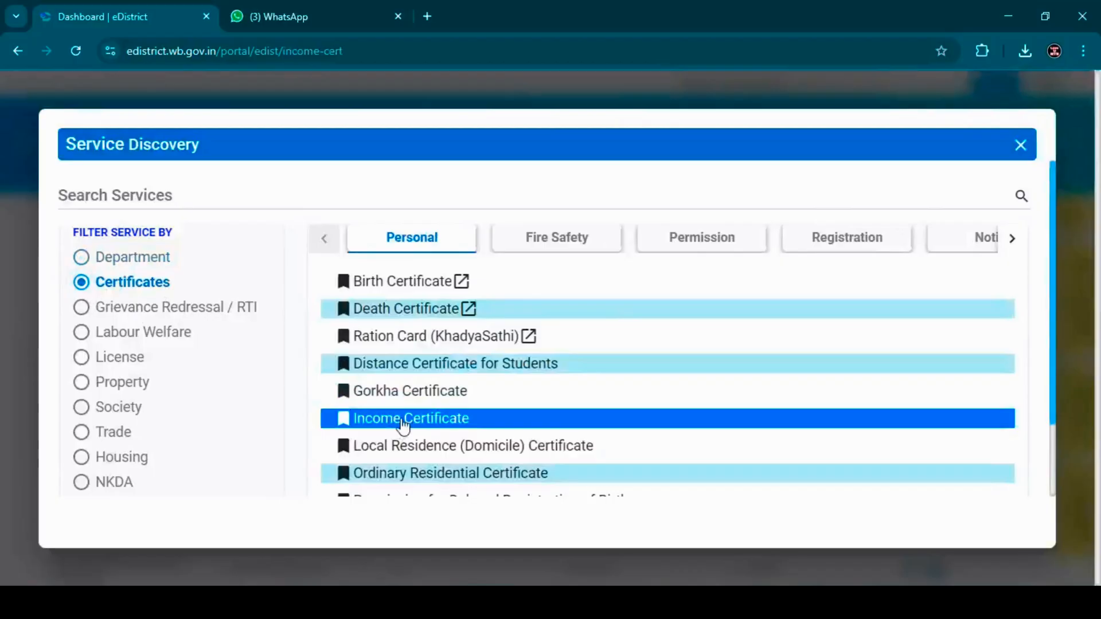
scroll(395, 344, "down", 1)
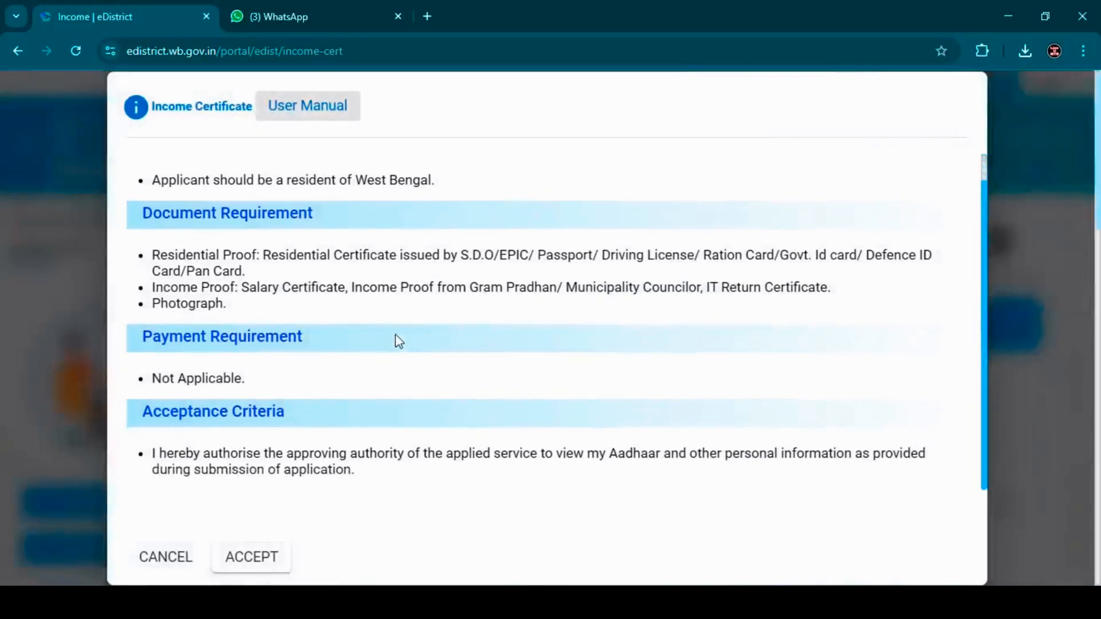
left_click(263, 559)
Set the applicant's salutation to Mr.
scroll(453, 371, "down", 1)
scroll(484, 316, "down", 1)
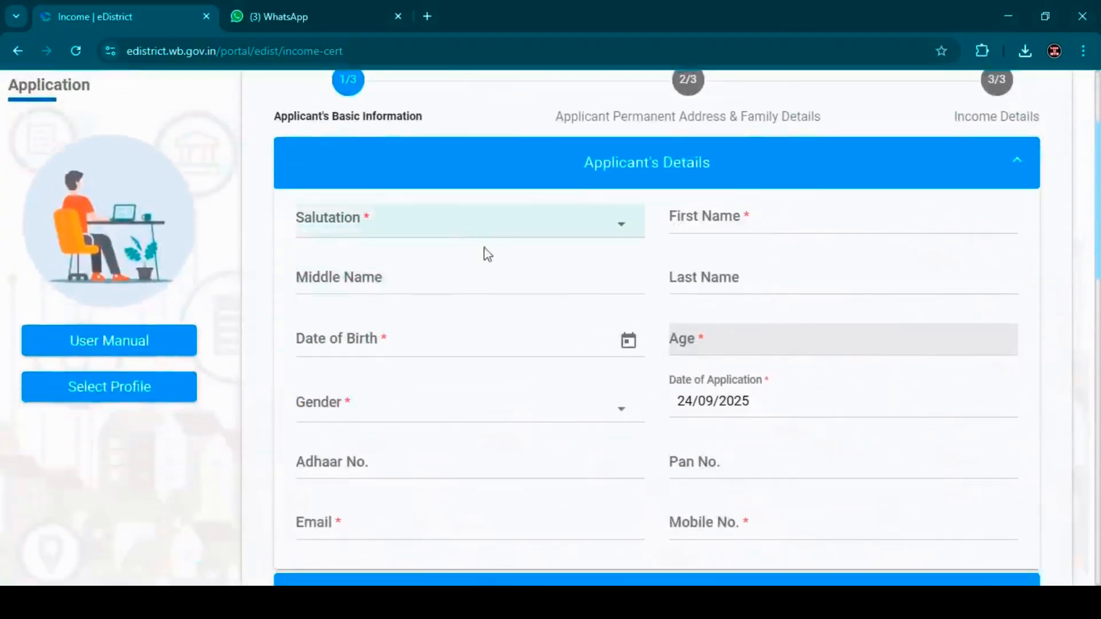
left_click(619, 230)
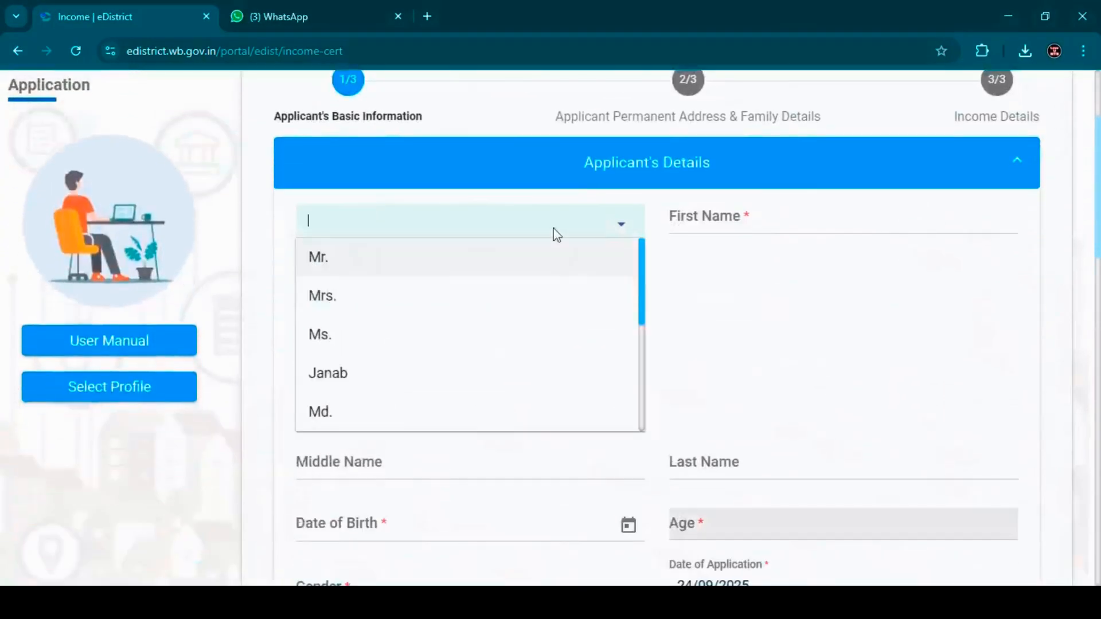
left_click(353, 261)
Enter the applicant's first name as Test and last name as Demo.
left_click(748, 219)
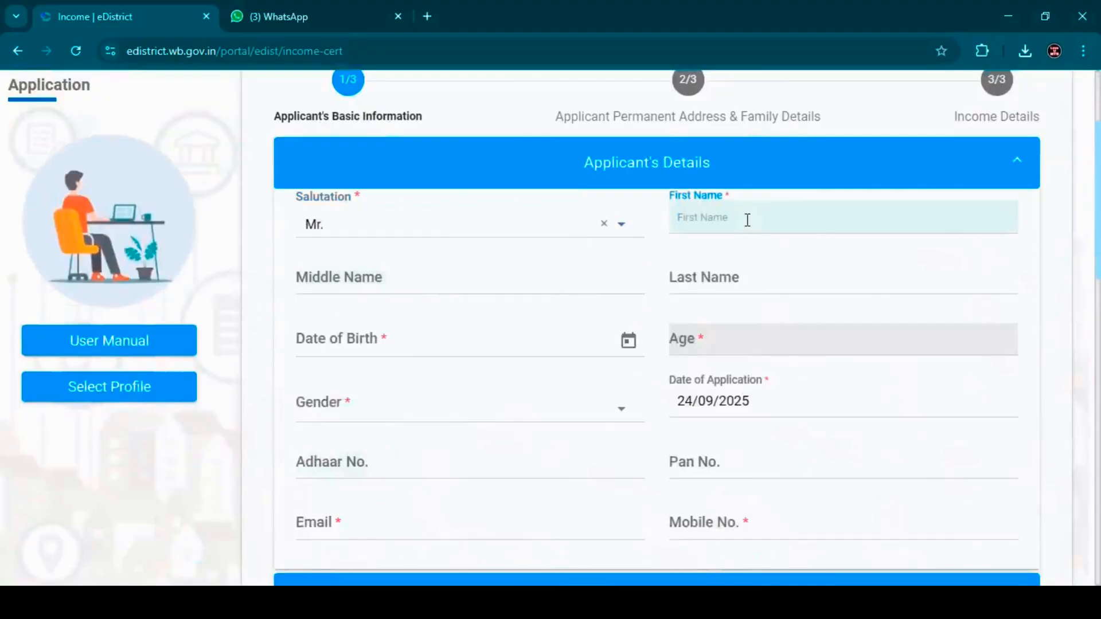
type("Te")
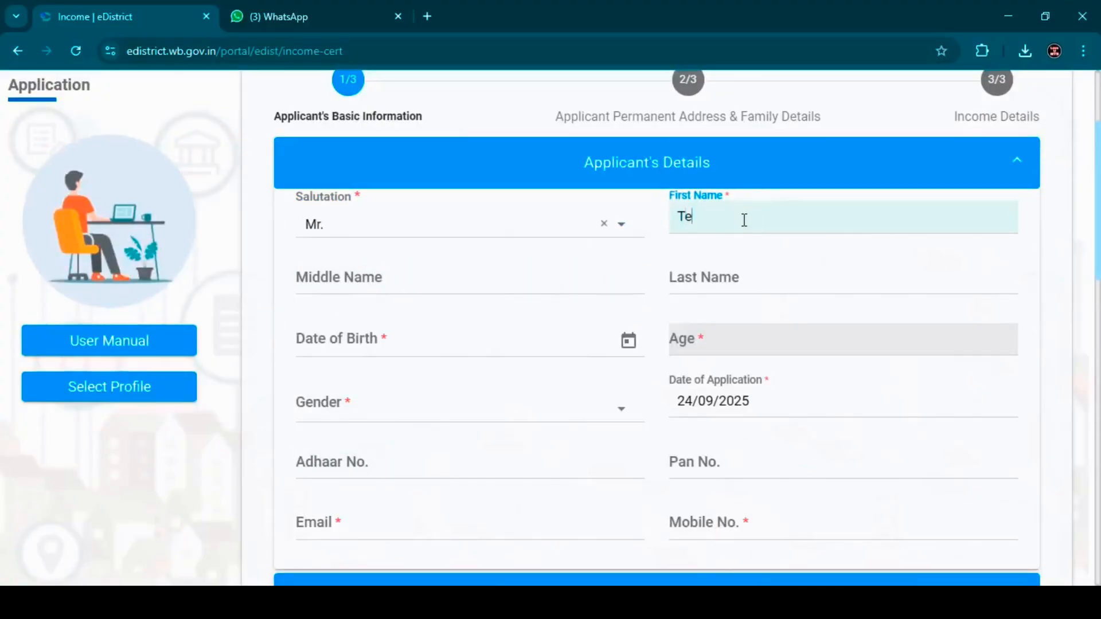
type("st")
left_click(721, 280)
type("De")
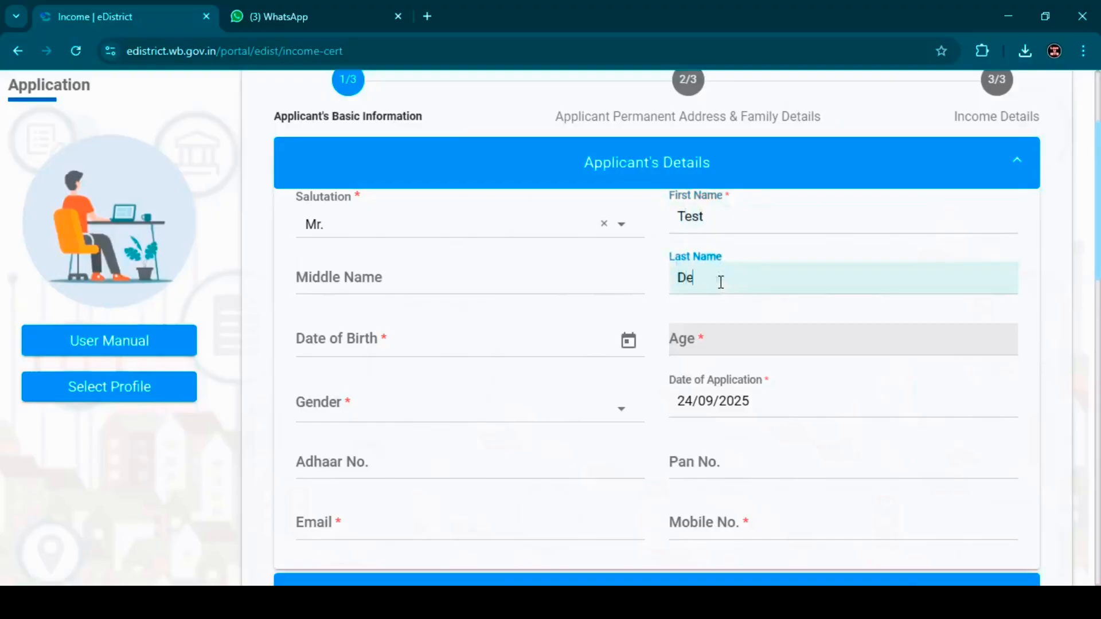
type("mo")
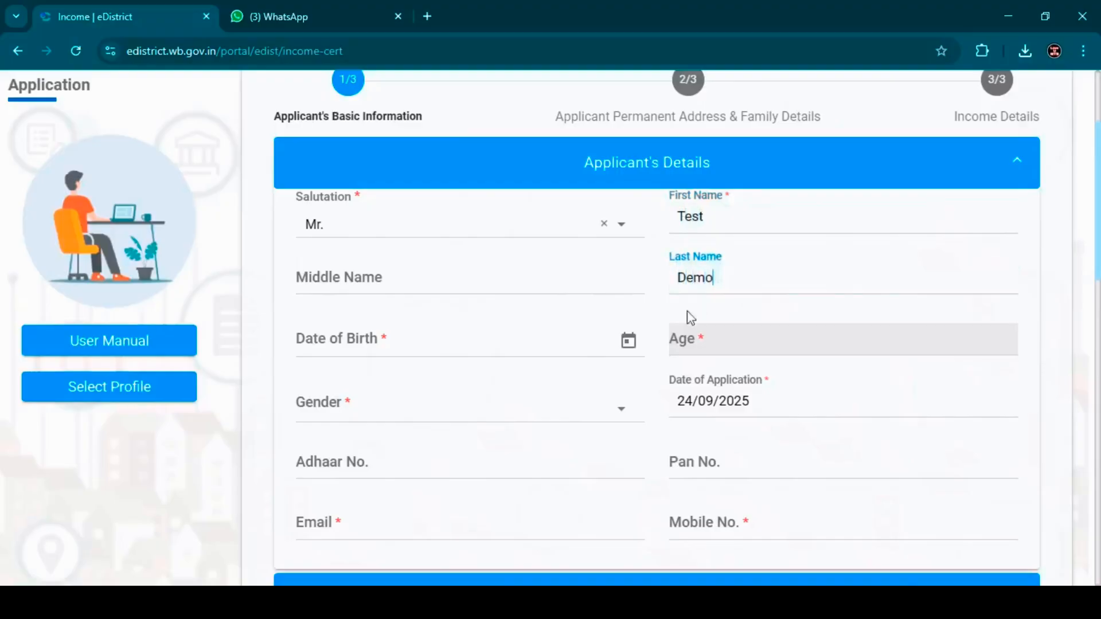
Set the date of birth to 24/07/2003 and the gender to Male.
left_click(620, 346)
left_click(377, 108)
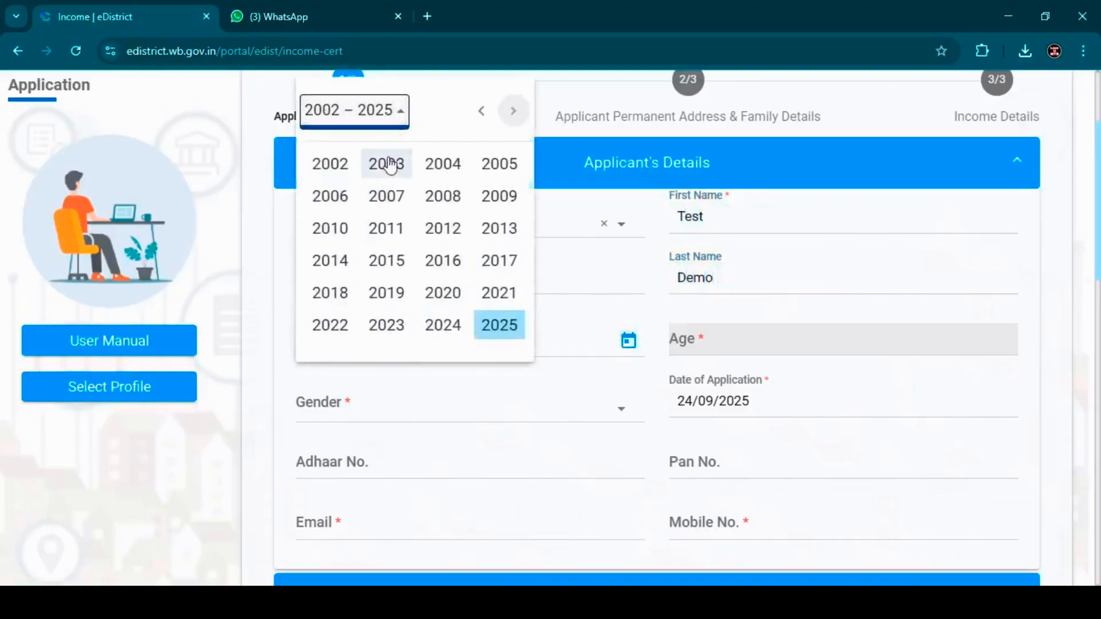
left_click(387, 163)
left_click(425, 237)
left_click(445, 311)
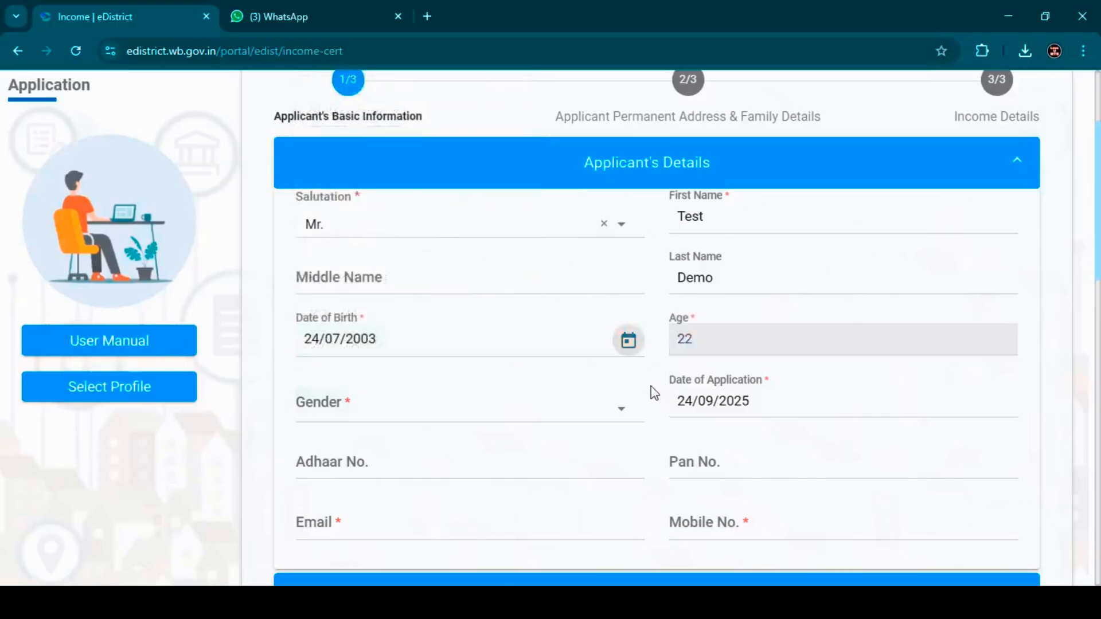
left_click(518, 411)
left_click(430, 442)
Fill in the applicant's e-mail address.
scroll(570, 422, "down", 3)
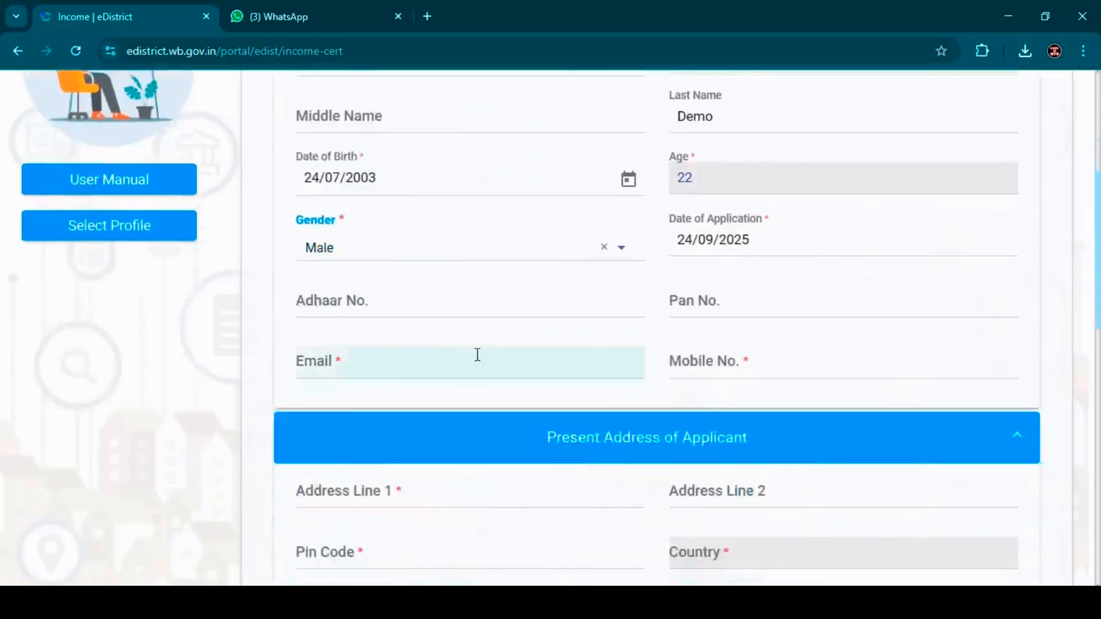
left_click(387, 372)
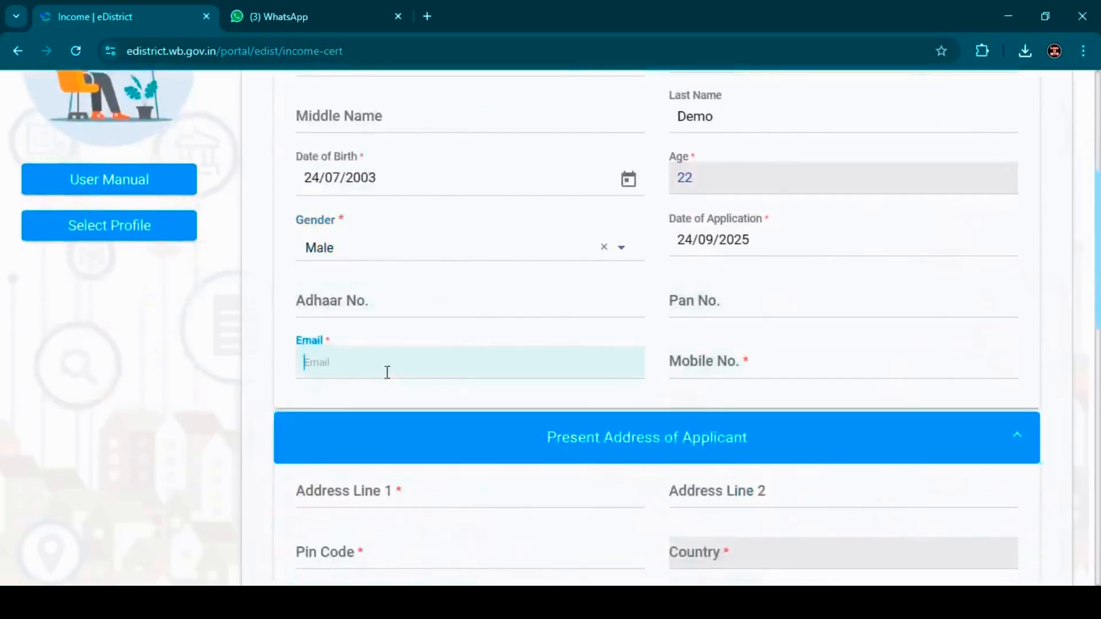
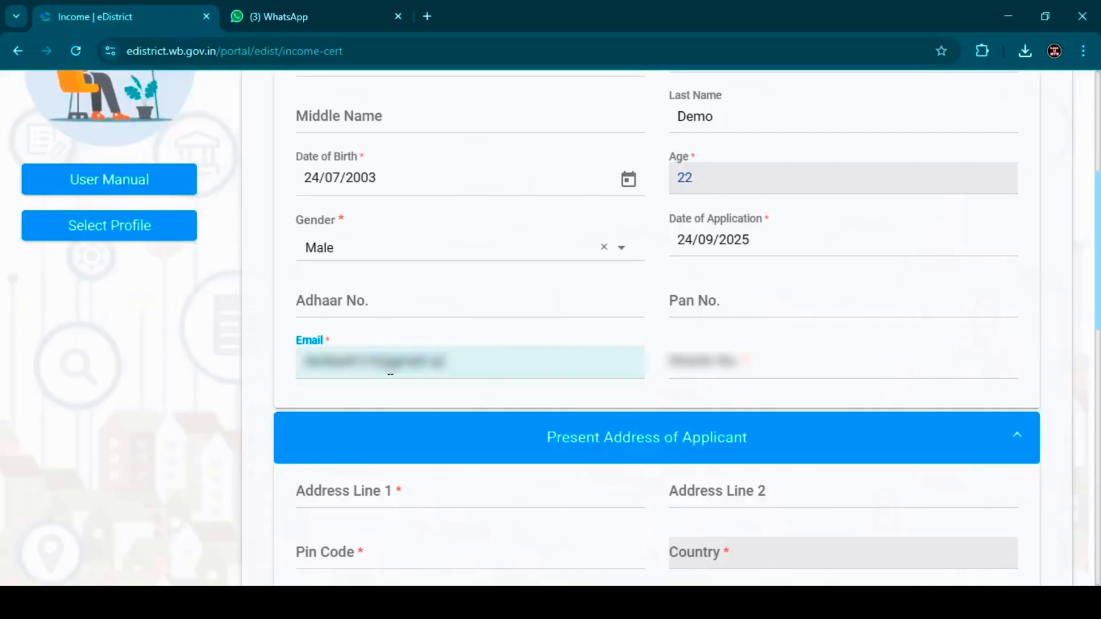
Fill in the applicant's mobile number.
left_click(748, 362)
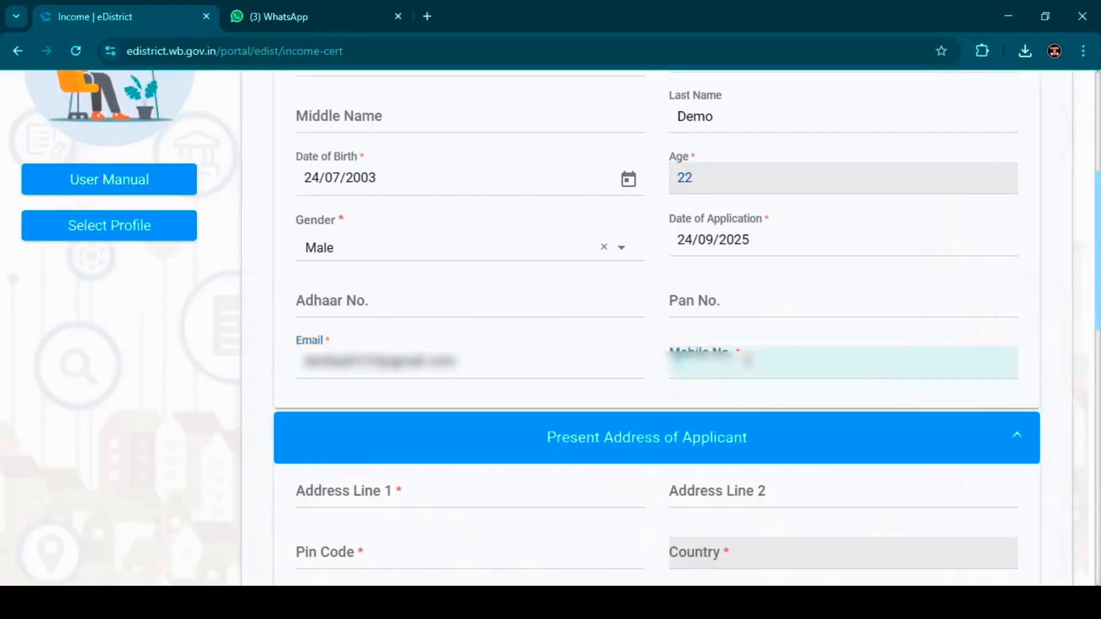
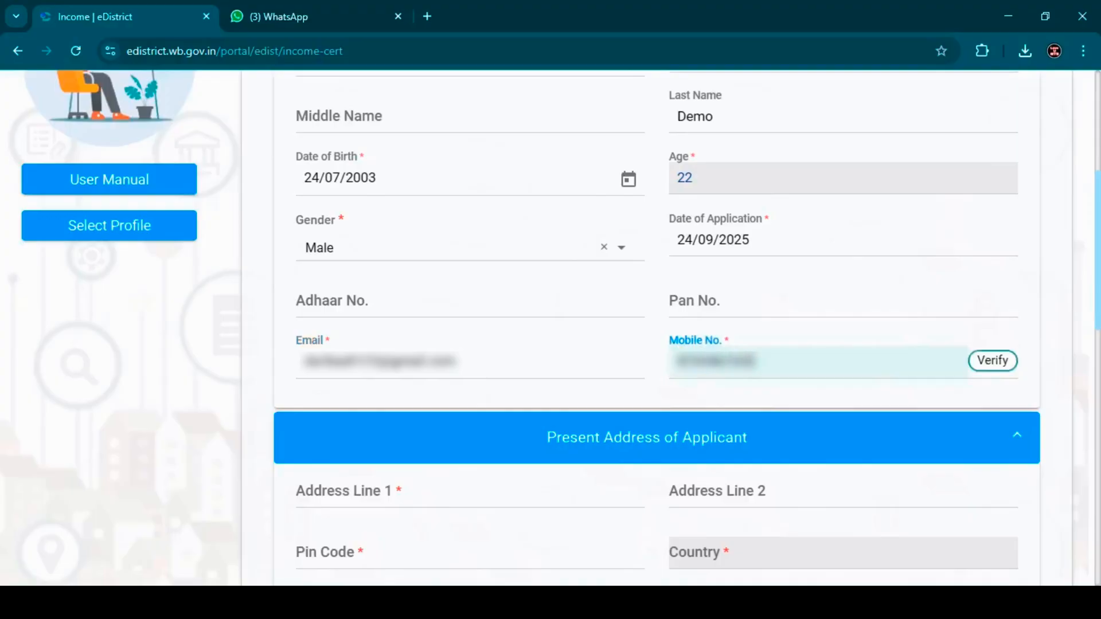
Verify the mobile number by entering and validating the one-time password.
left_click(1003, 360)
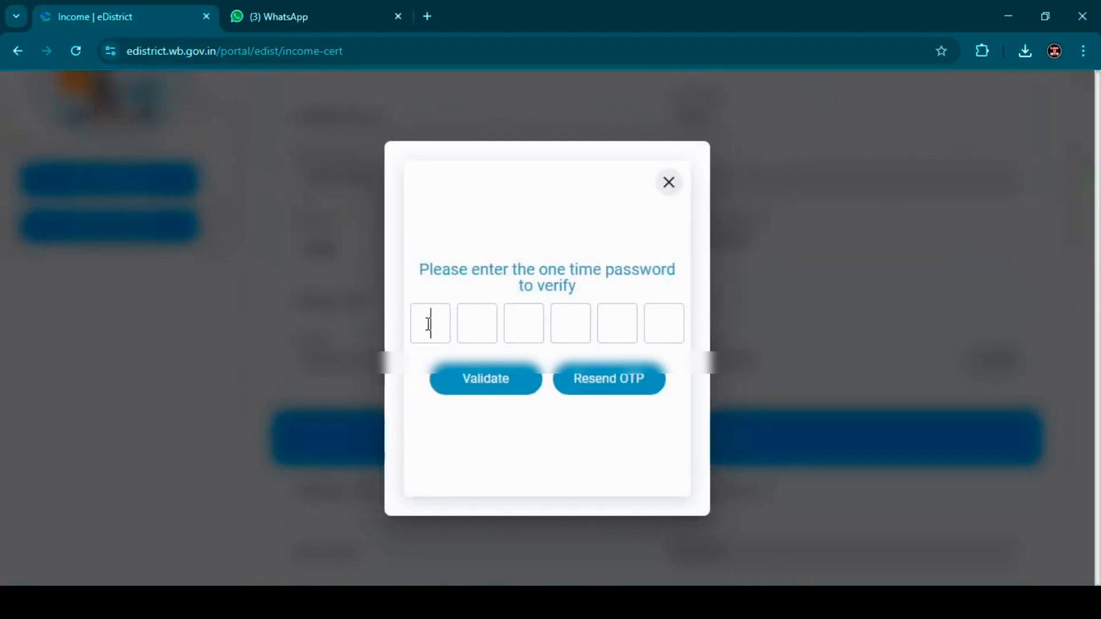
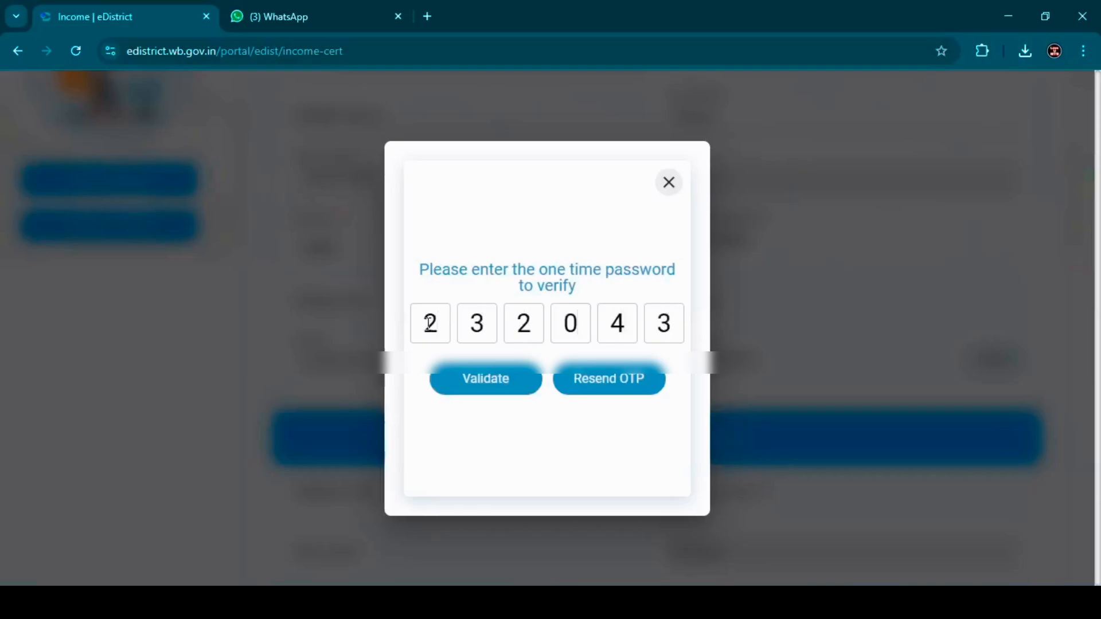
left_click(484, 380)
Enter Demo as the present address line 1.
scroll(537, 284, "down", 4)
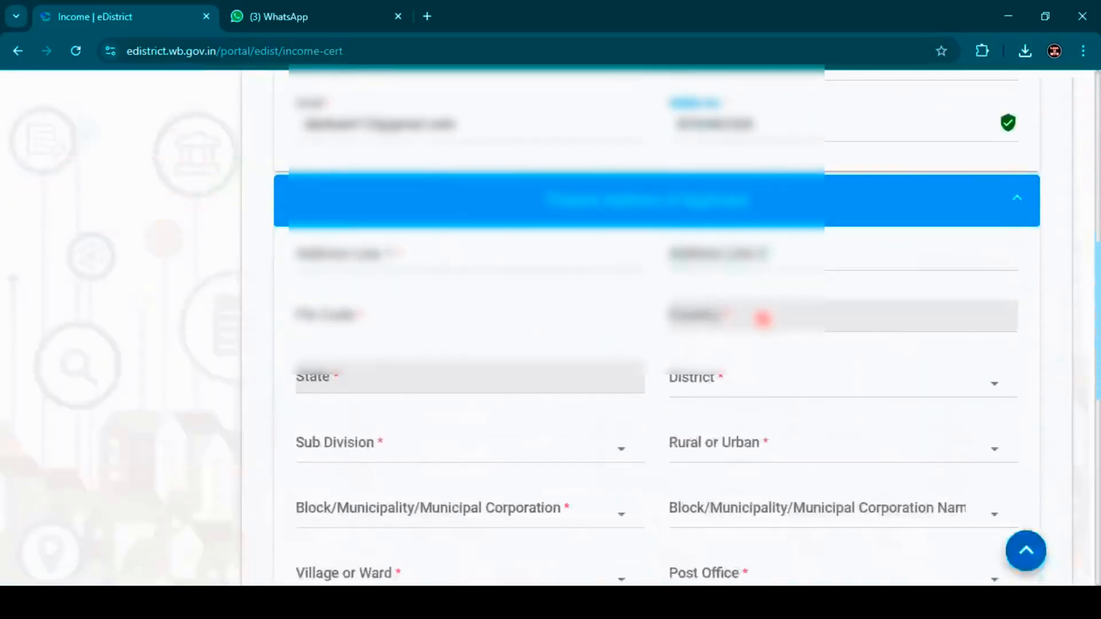
left_click(488, 255)
type("D")
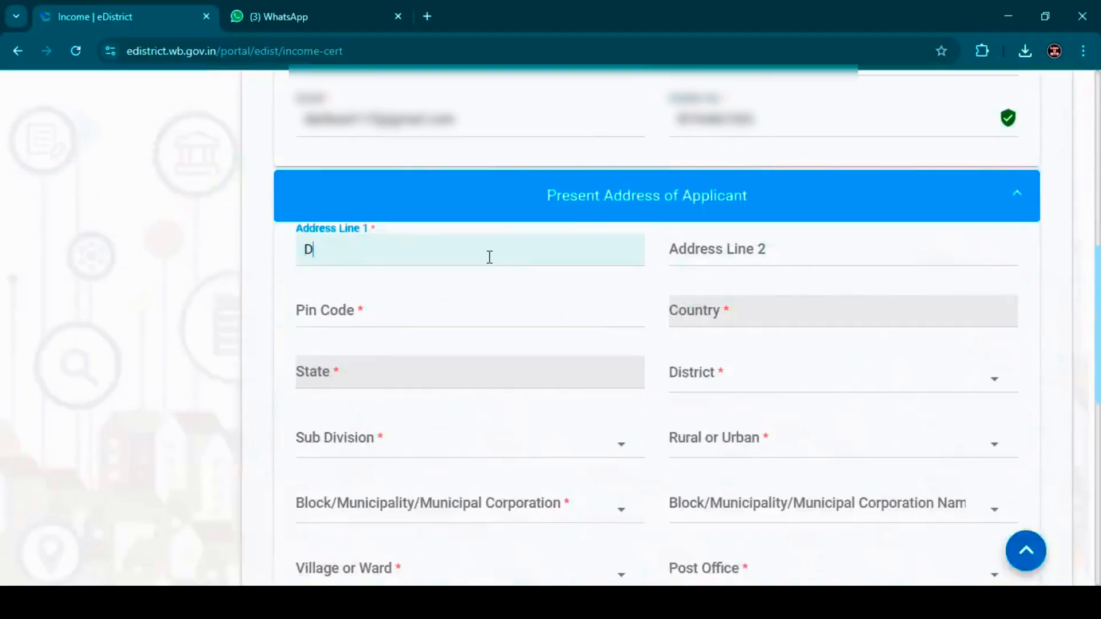
type("emo")
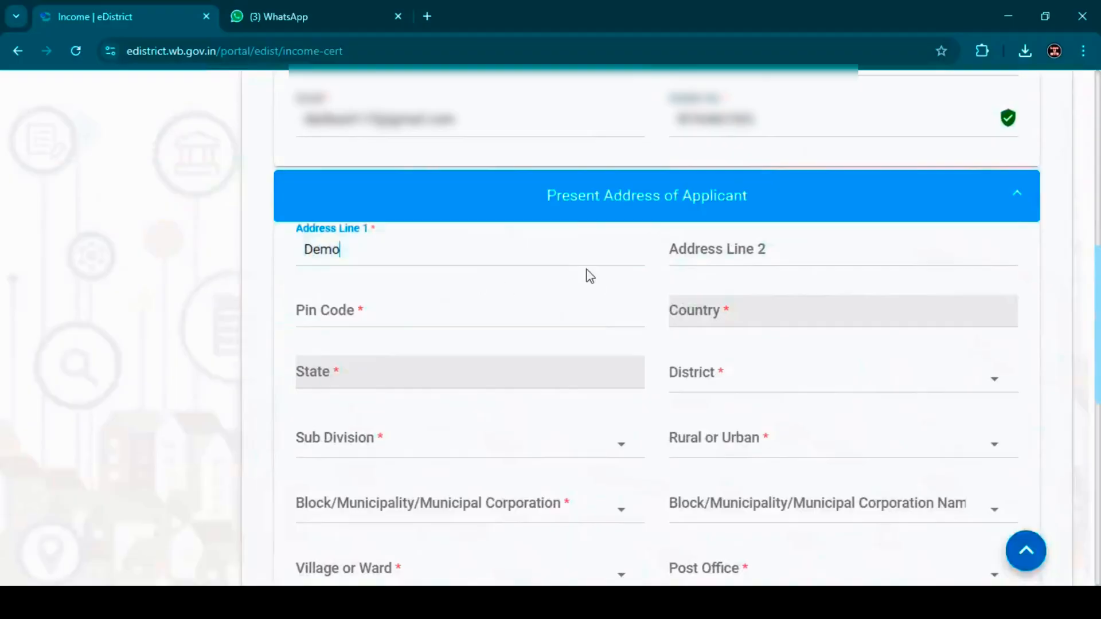
Set the present address pin code to 736146.
left_click(700, 258)
left_click(509, 311)
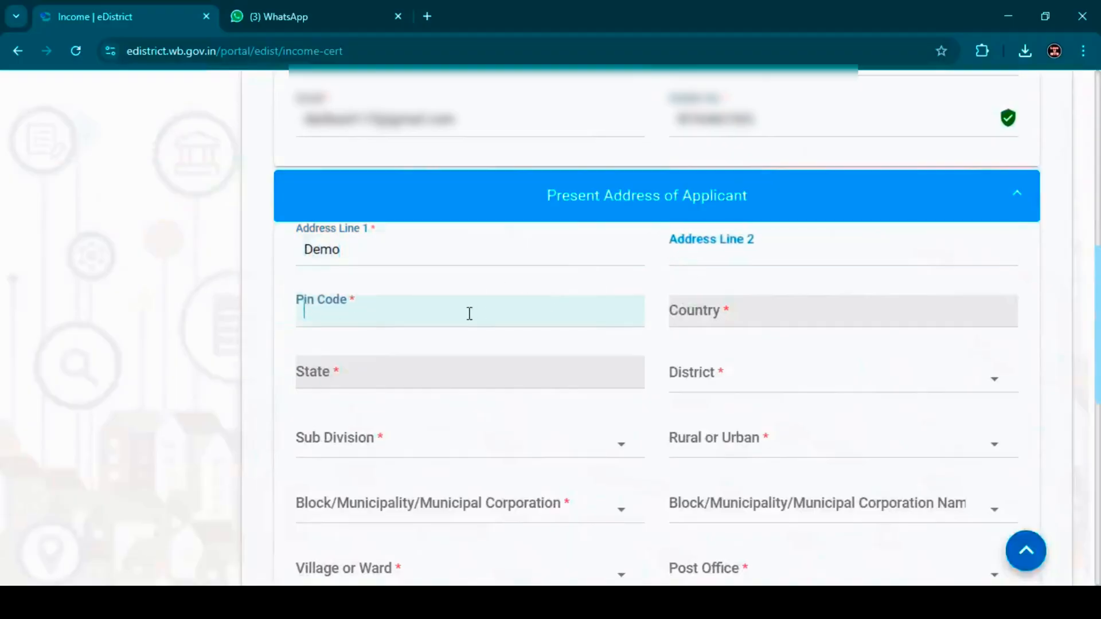
type("73614")
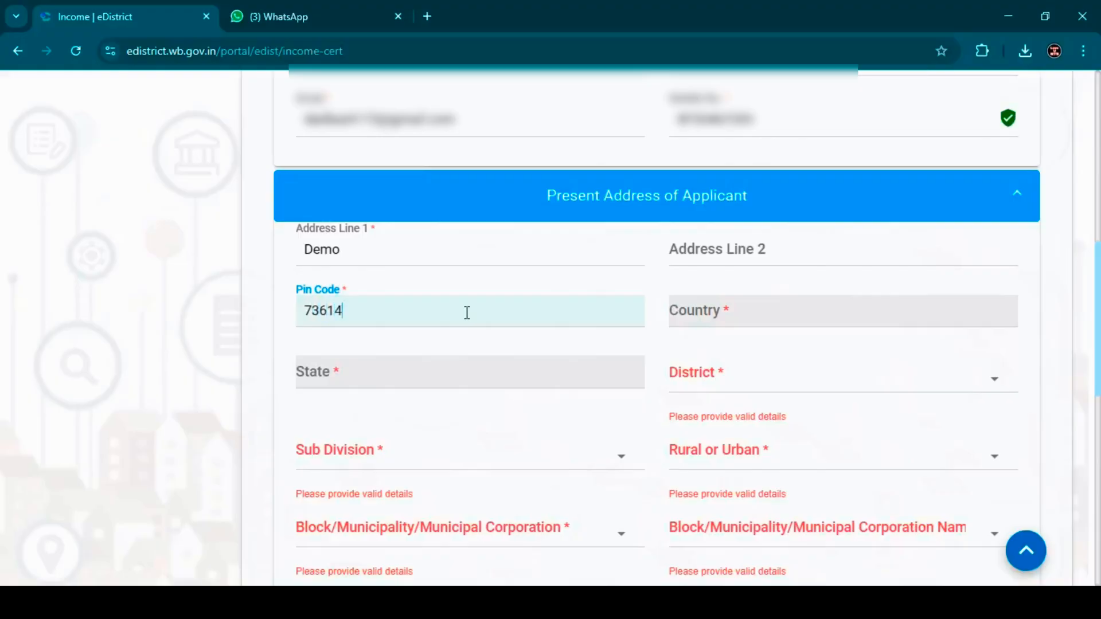
type("6")
Set the district to Coochbehar and the sub division to Mathabhanga.
left_click(700, 390)
left_click(700, 406)
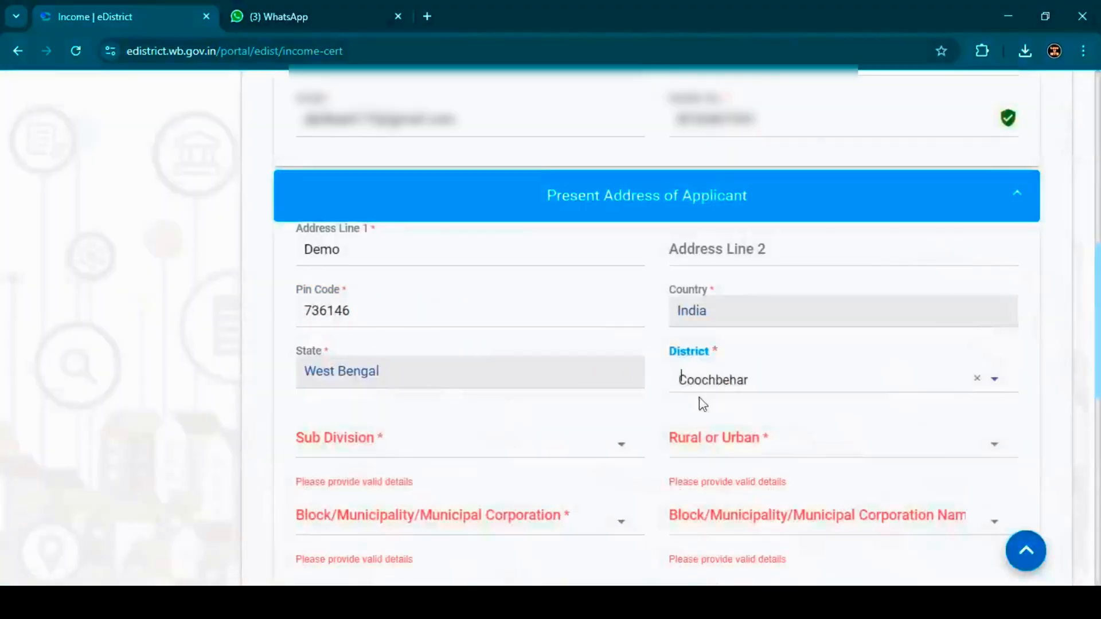
scroll(401, 276, "down", 3)
left_click(401, 279)
left_click(354, 431)
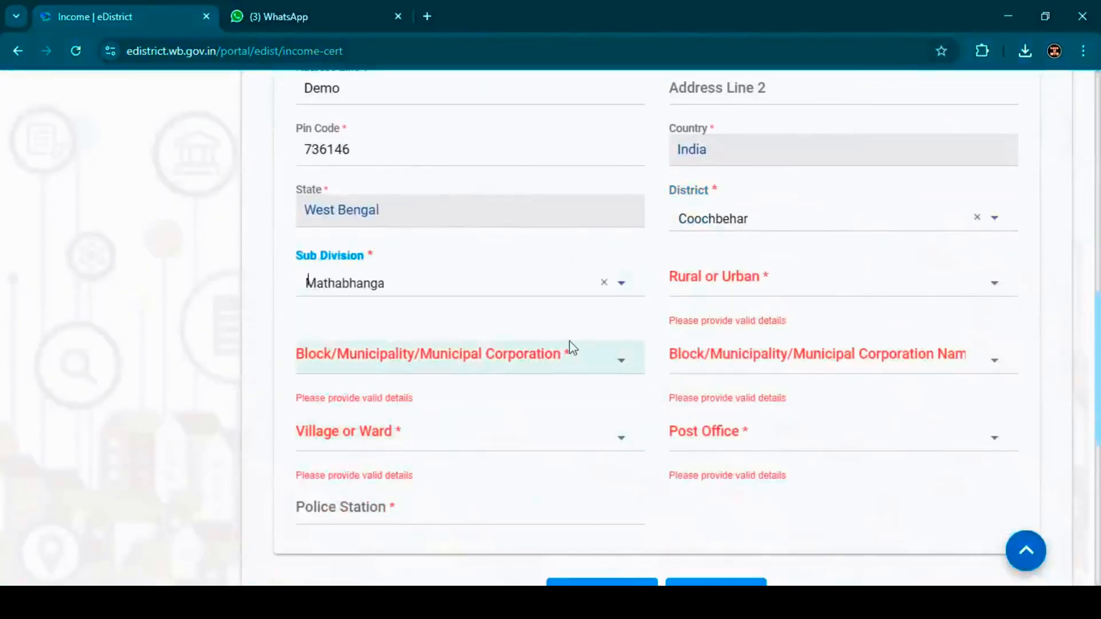
Set the area as Rural, the local body type as Block, and its name as Mathabhanga - I.
left_click(720, 268)
left_click(722, 320)
left_click(452, 349)
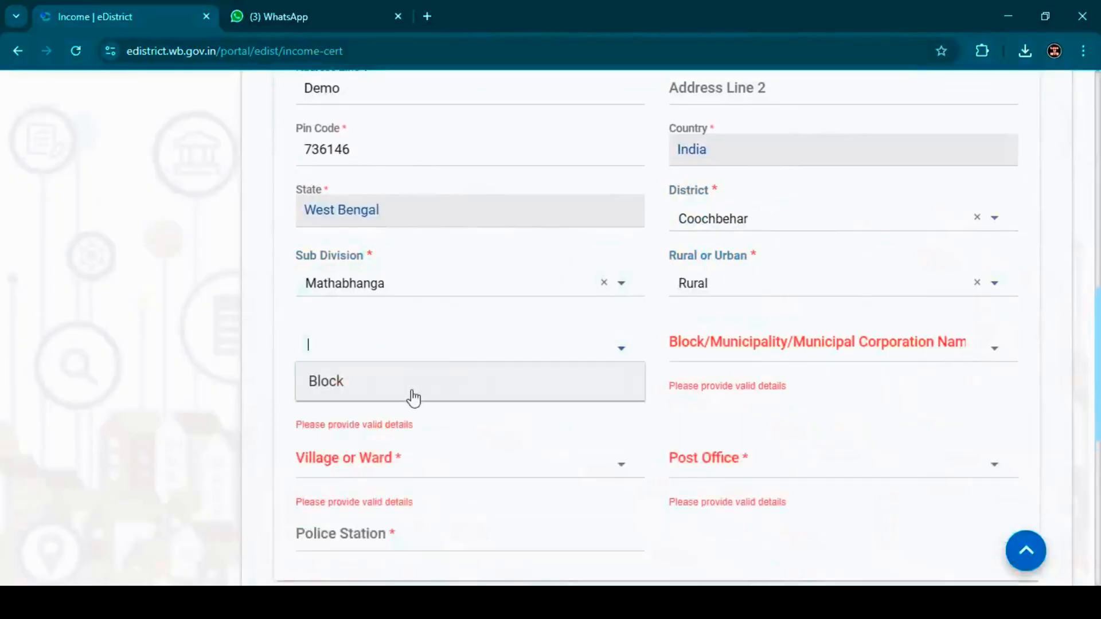
left_click(413, 397)
left_click(755, 338)
left_click(737, 381)
Choose Angarmani as the village and Mathabhanga SO as the post office.
scroll(735, 368, "down", 2)
left_click(330, 328)
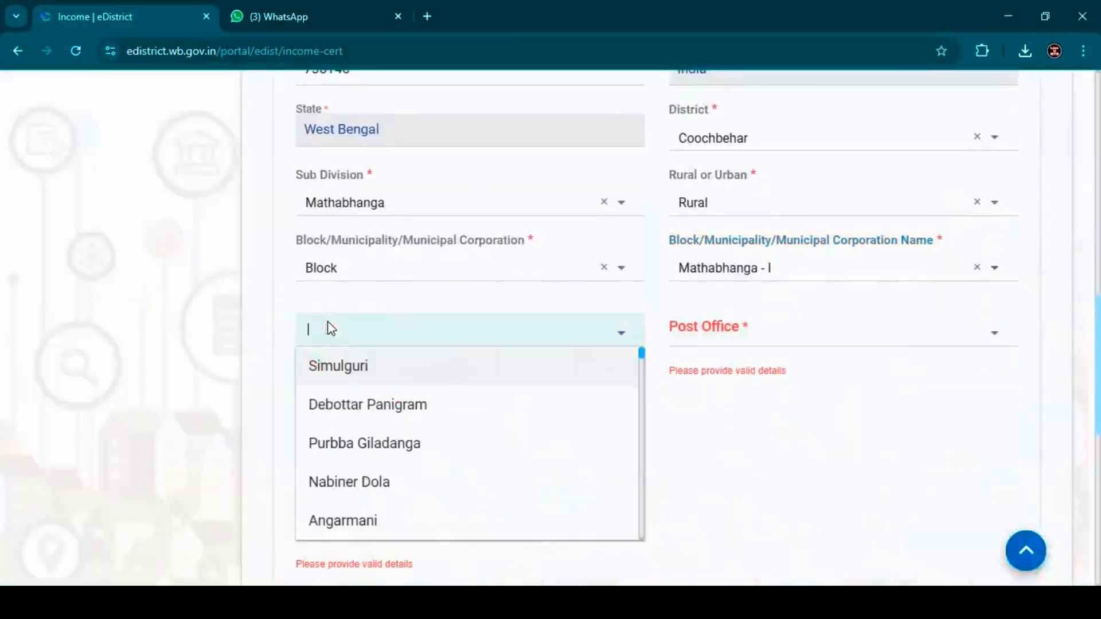
left_click(378, 521)
left_click(778, 337)
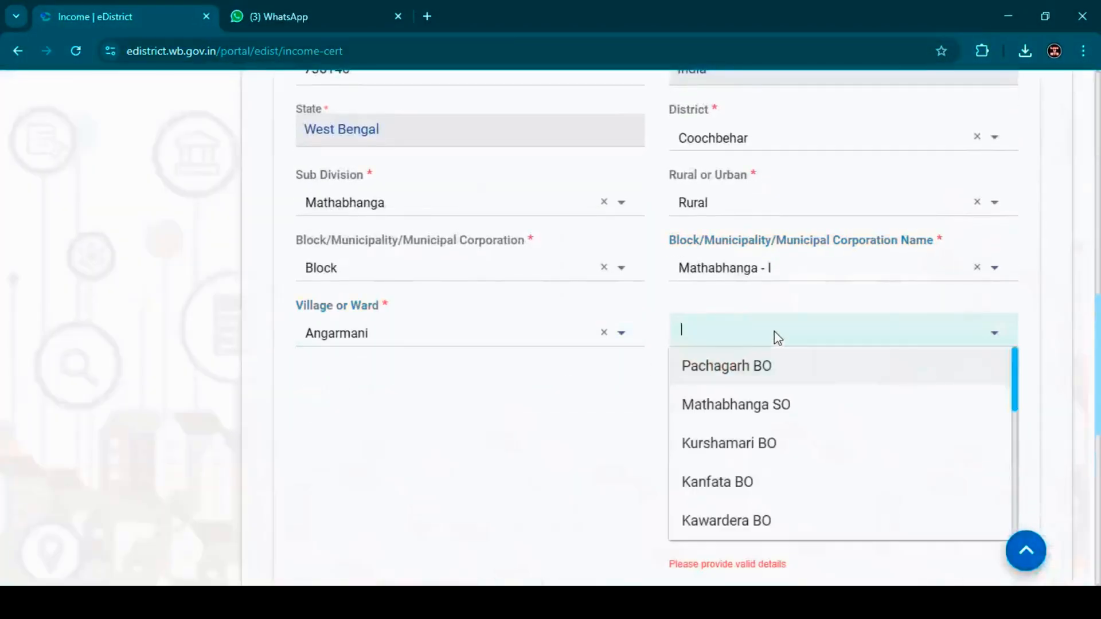
left_click(734, 403)
Enter Demo as the police station and save the page to continue.
left_click(442, 402)
type("De")
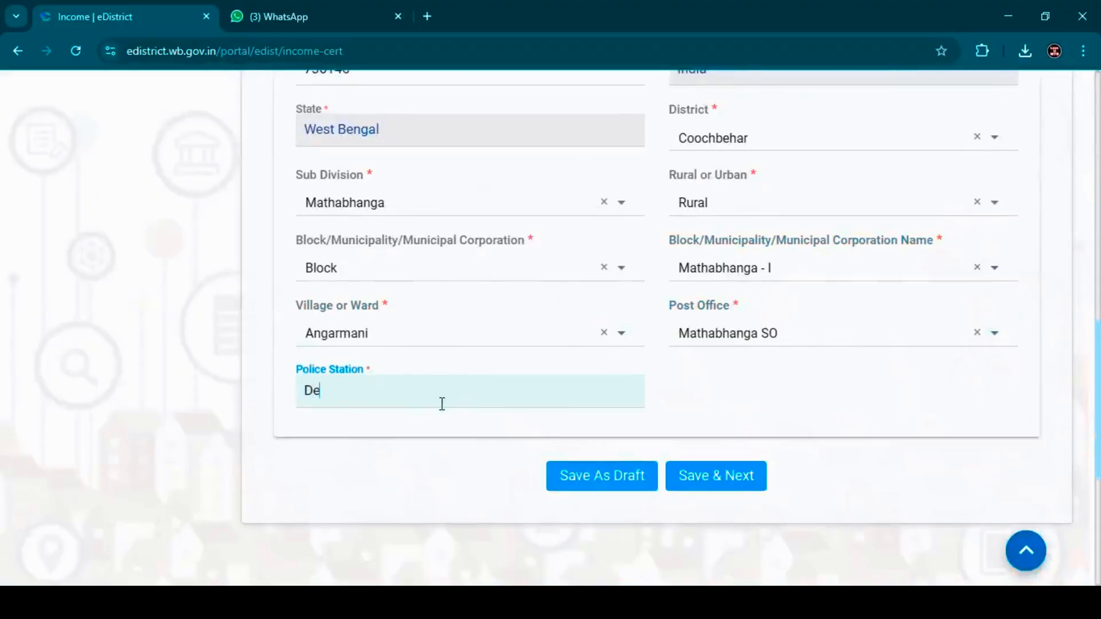
type("mo")
left_click(745, 479)
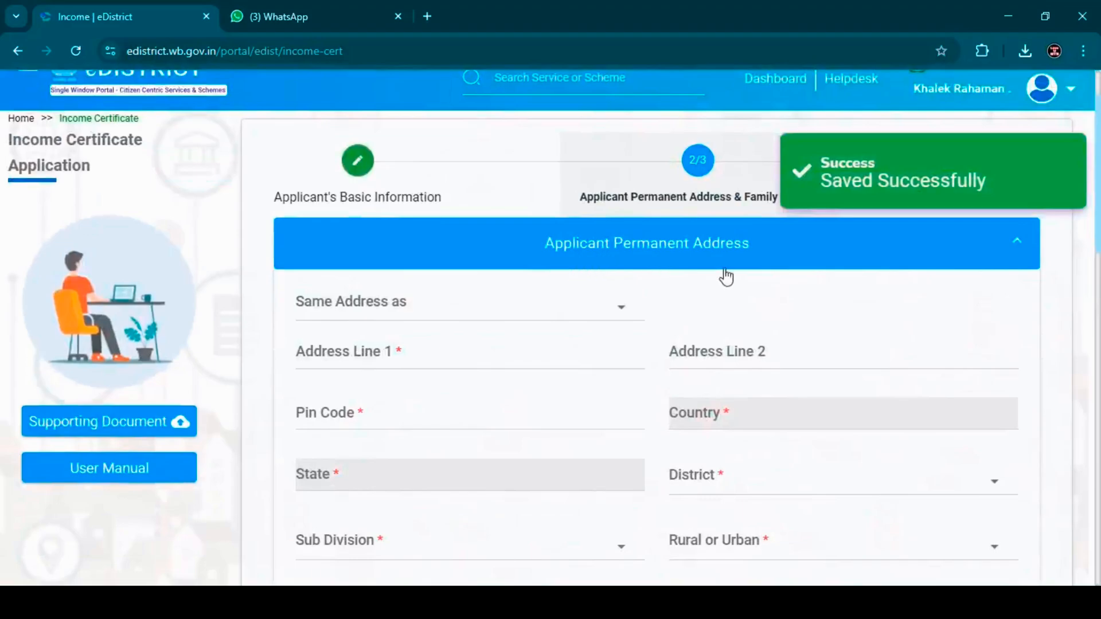
Set the permanent address to be the same as the present address.
left_click(573, 304)
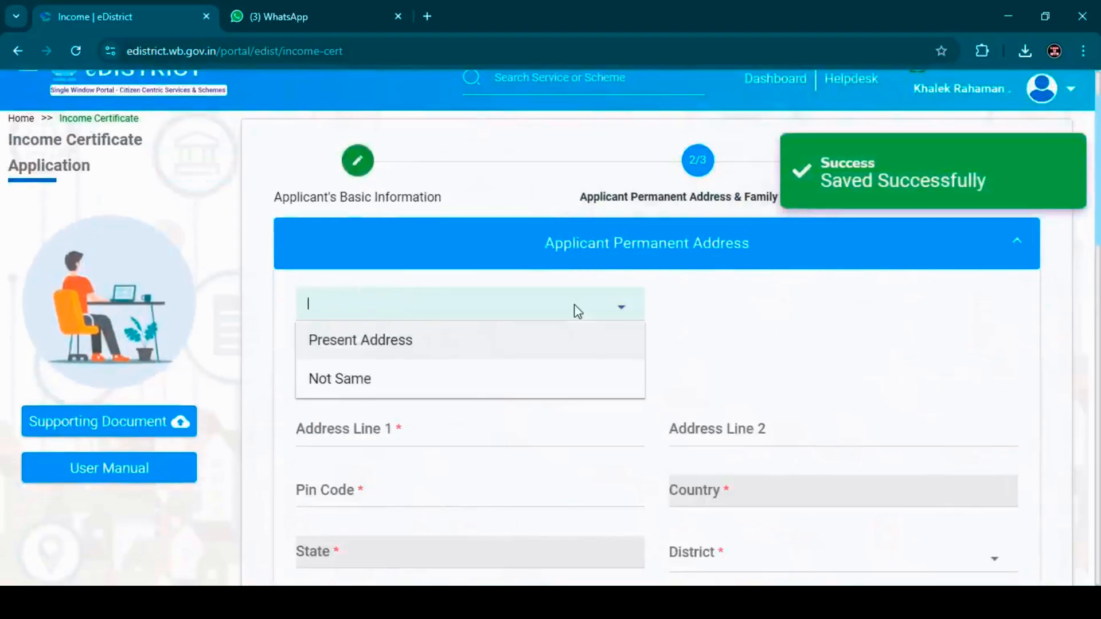
left_click(386, 352)
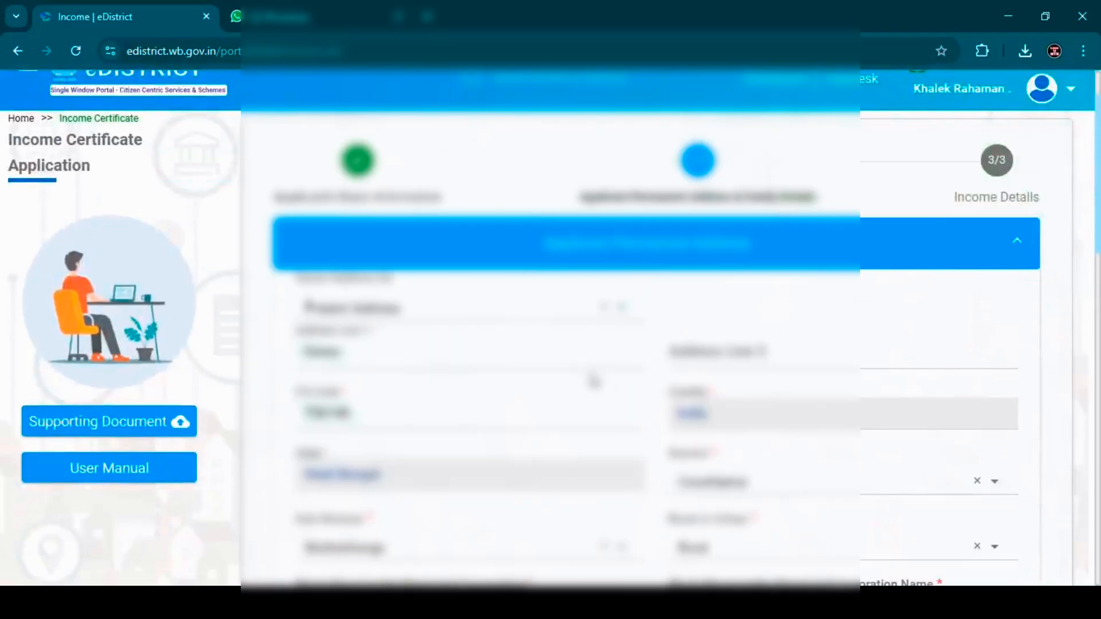
scroll(576, 381, "down", 4)
scroll(581, 343, "down", 7)
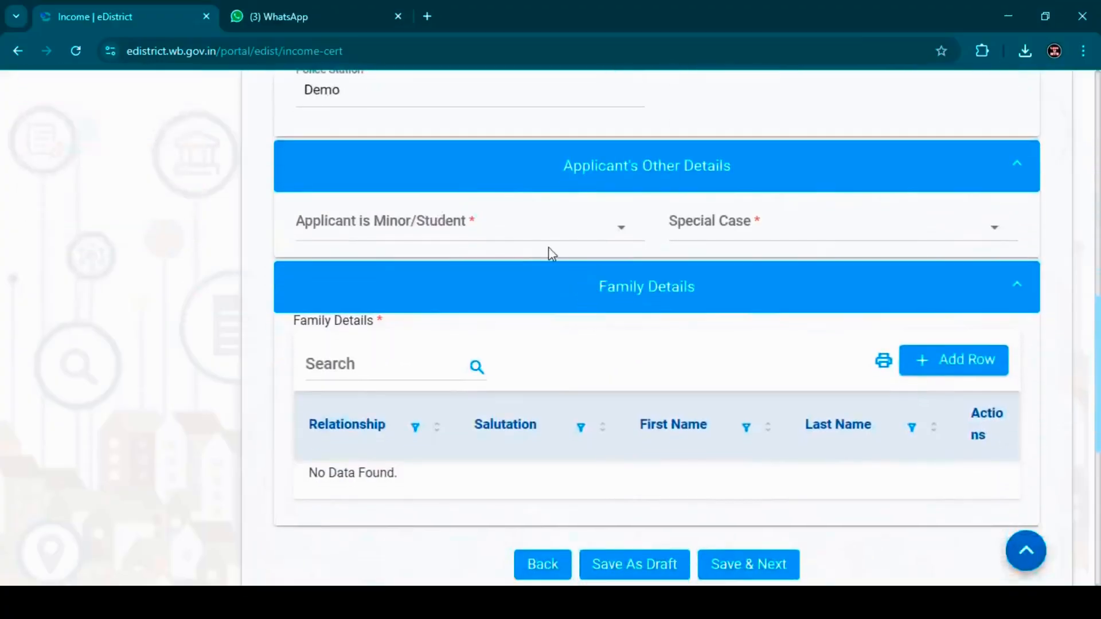
left_click(531, 236)
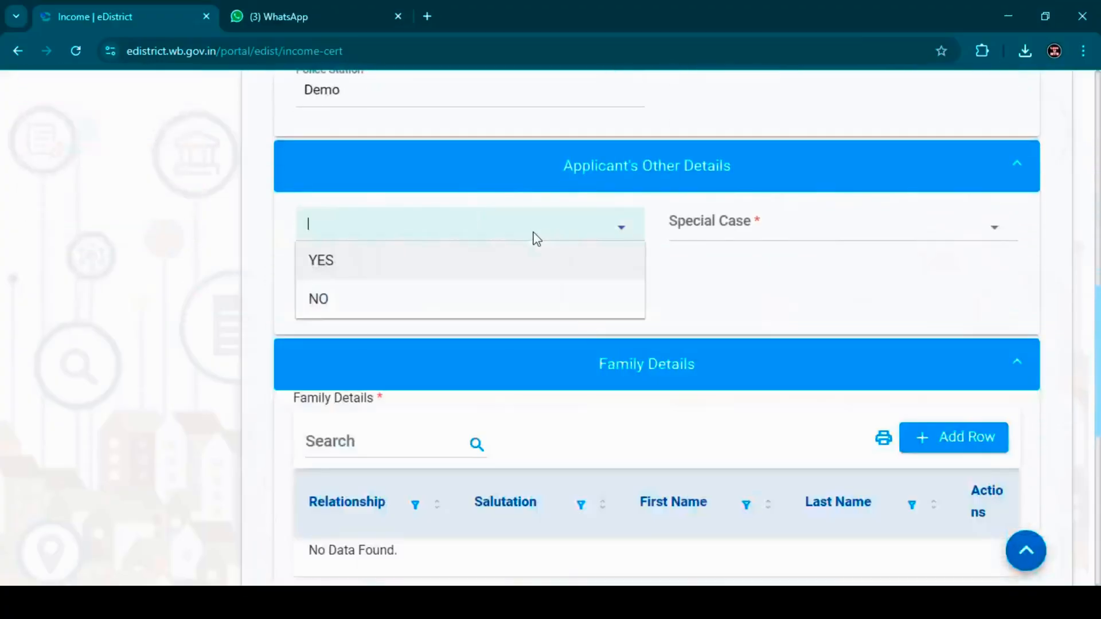
left_click(363, 258)
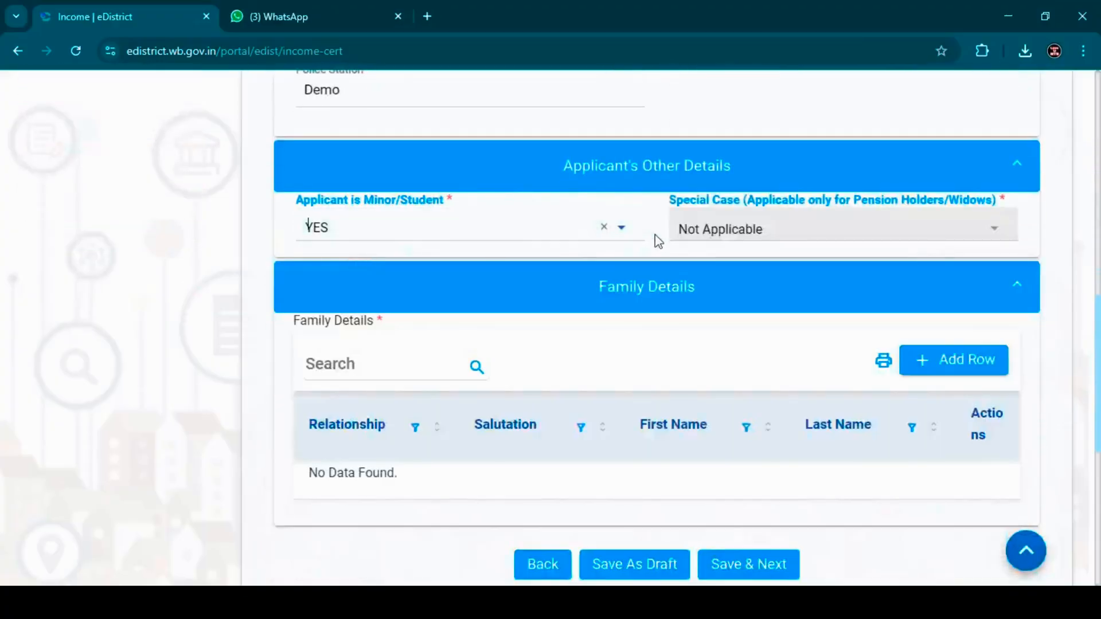
left_click(585, 240)
left_click(410, 301)
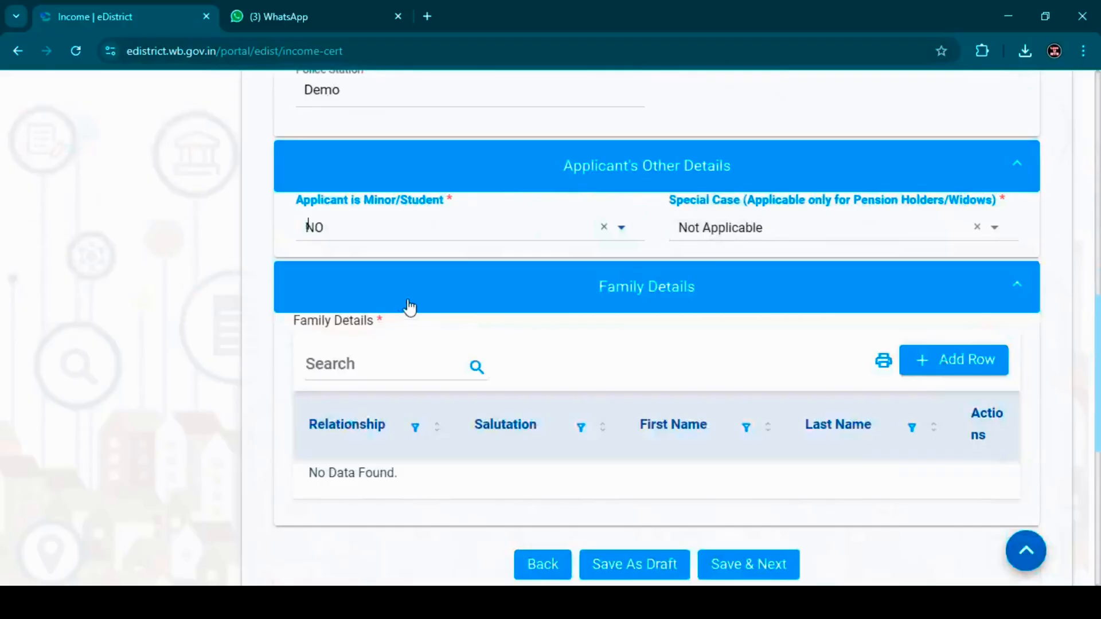
left_click(752, 237)
left_click(744, 408)
Mark the applicant as a minor/student and start adding a family details row.
left_click(491, 218)
left_click(388, 265)
scroll(575, 293, "down", 1)
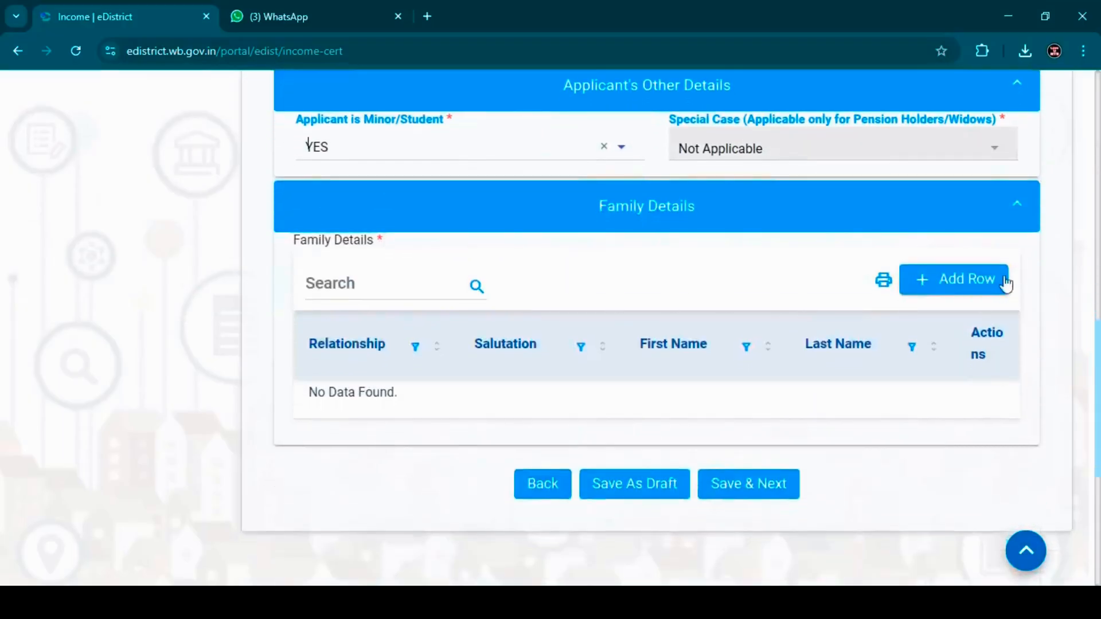
left_click(989, 294)
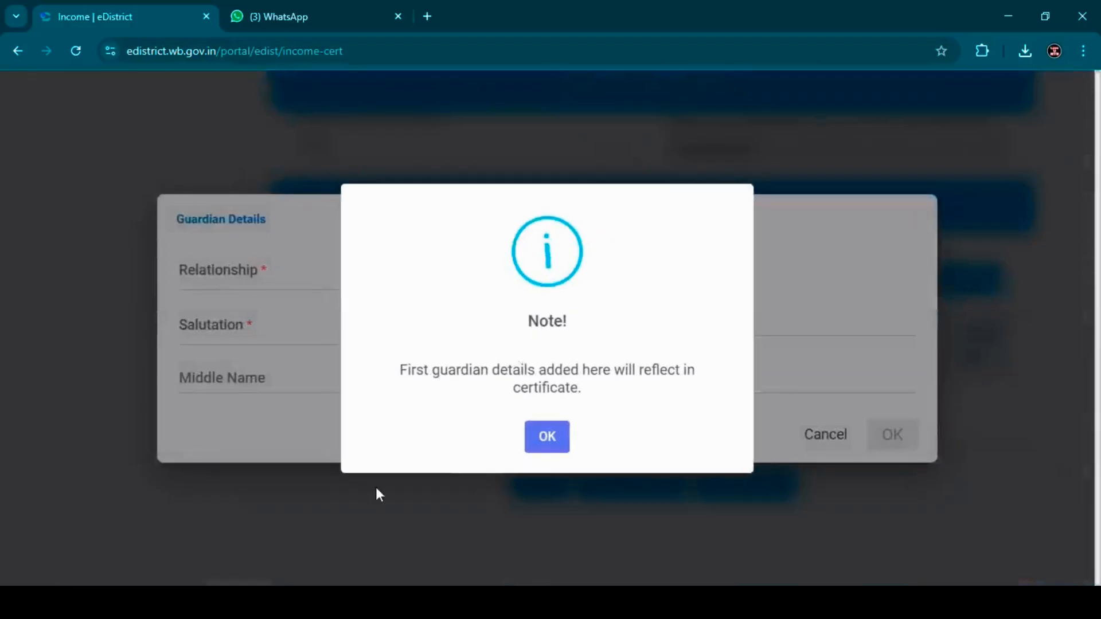
left_click(536, 446)
Set the guardian's relationship to Father and salutation to Mr.
left_click(261, 281)
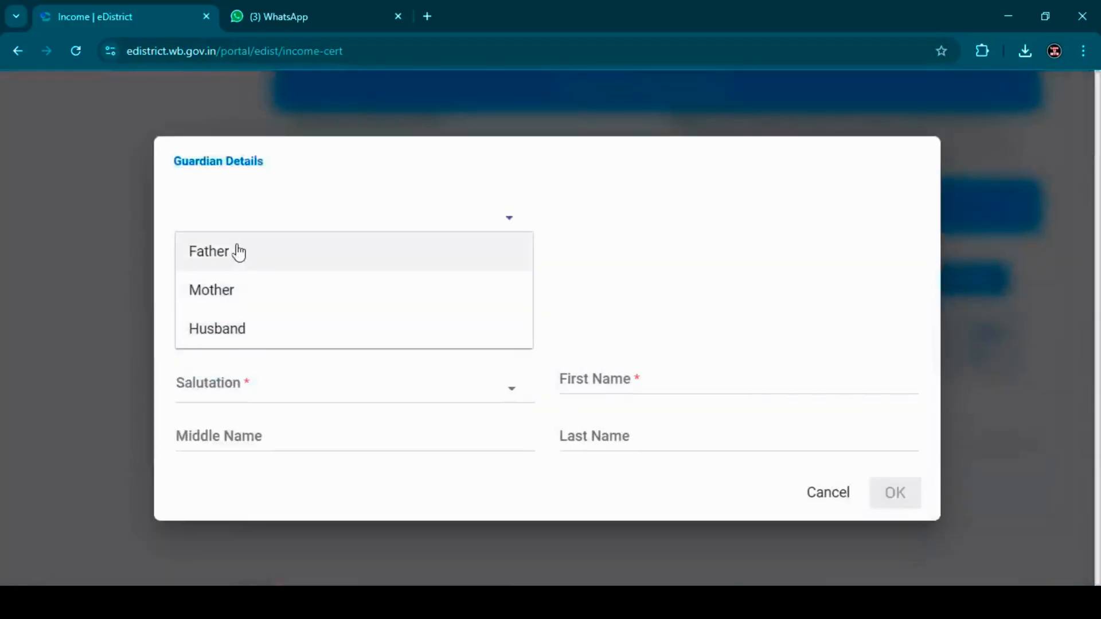
left_click(246, 253)
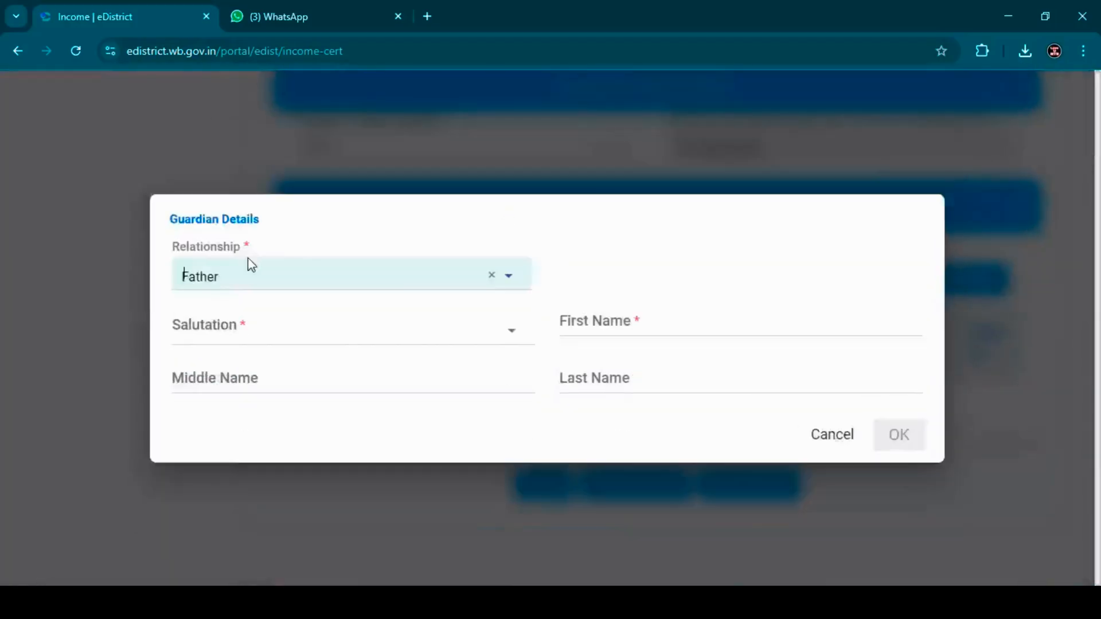
left_click(242, 325)
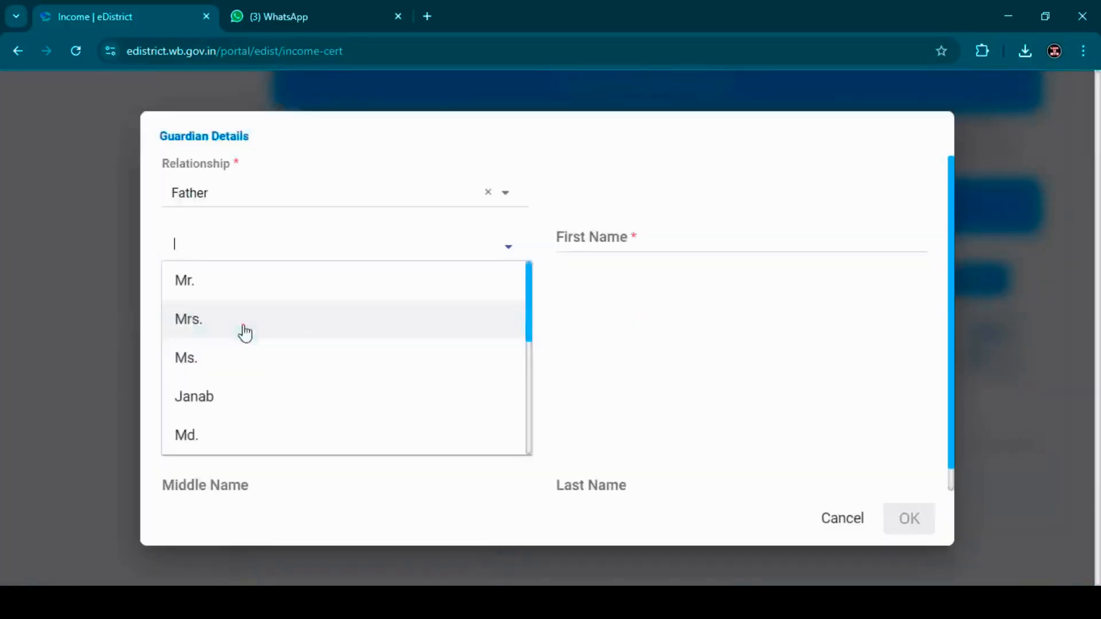
left_click(197, 281)
Enter the guardian's first name Test and last name Demo, and confirm the guardian entry.
left_click(605, 324)
type("Test")
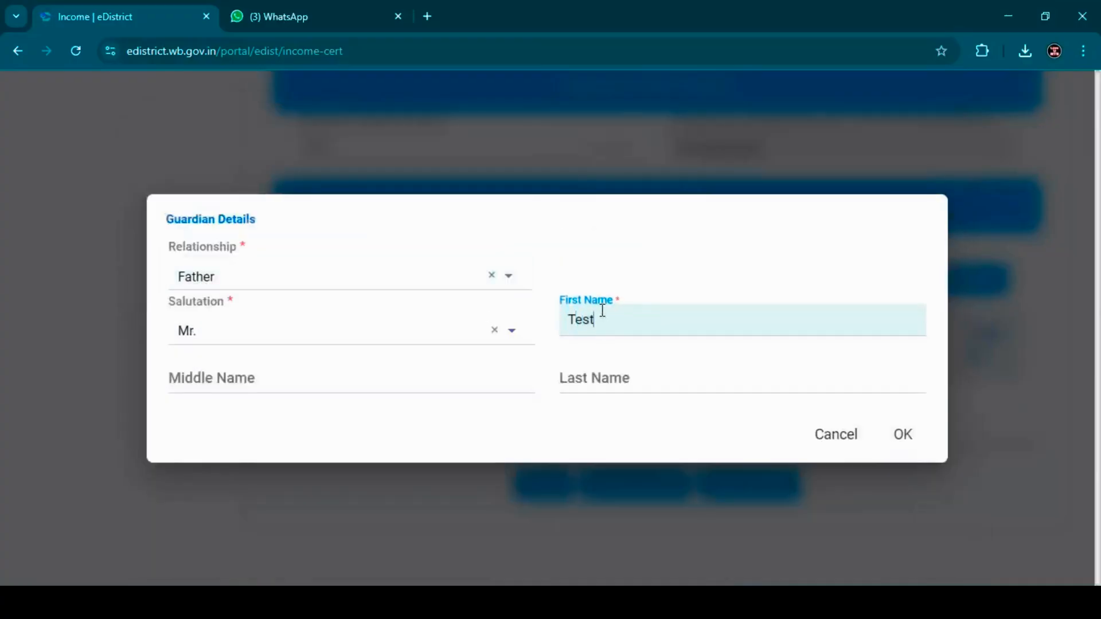
left_click(624, 378)
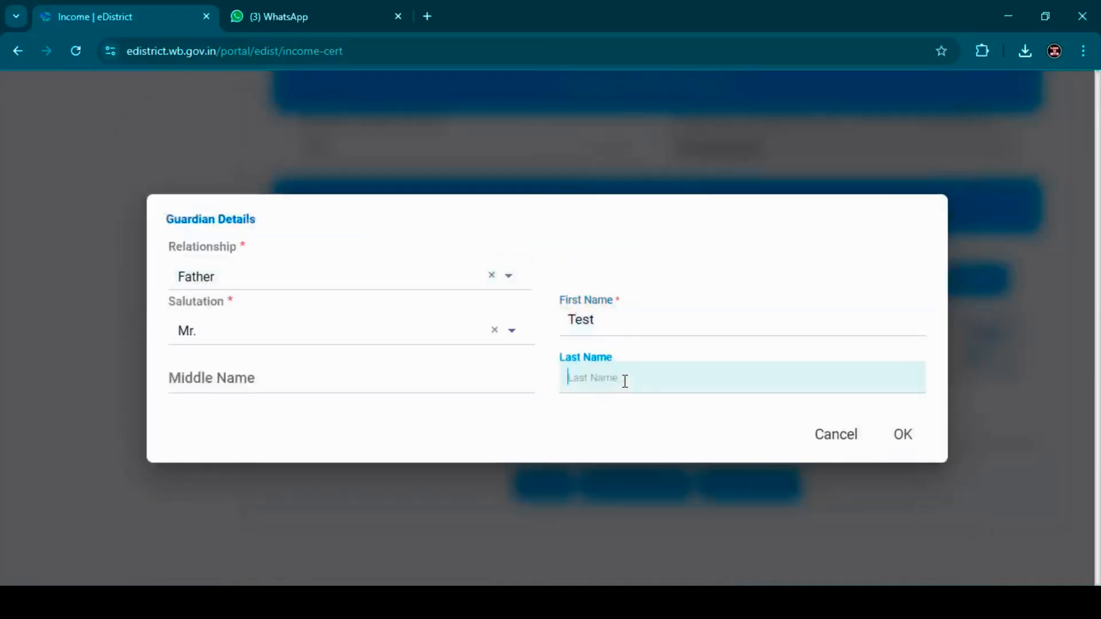
type("Demo")
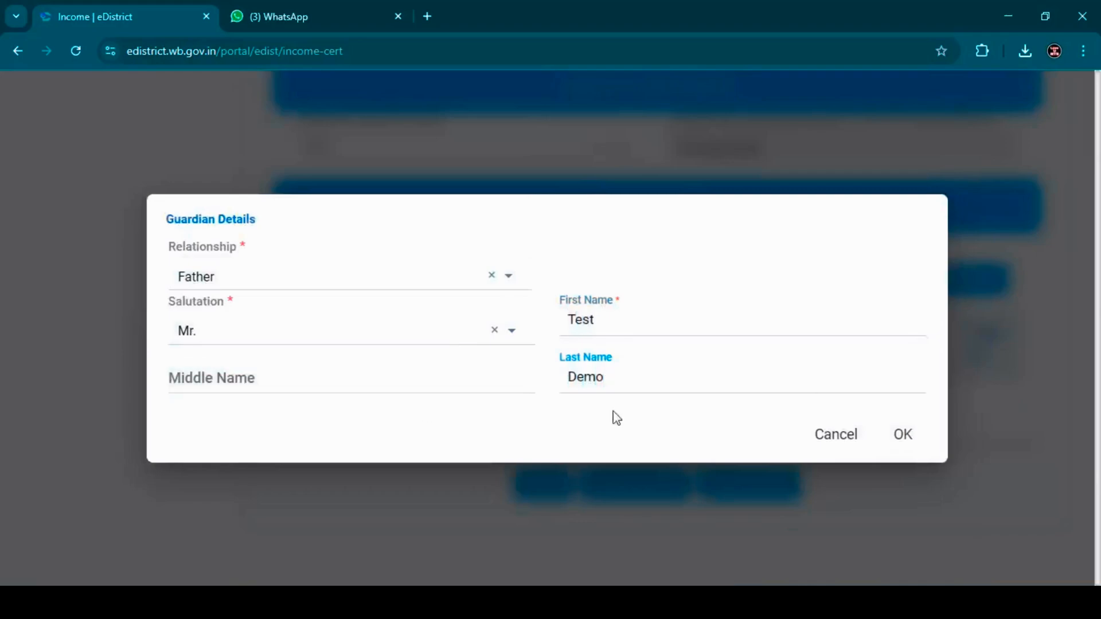
left_click(894, 437)
Save the family details, continue to the income details page, and acknowledge the alert.
scroll(774, 386, "down", 3)
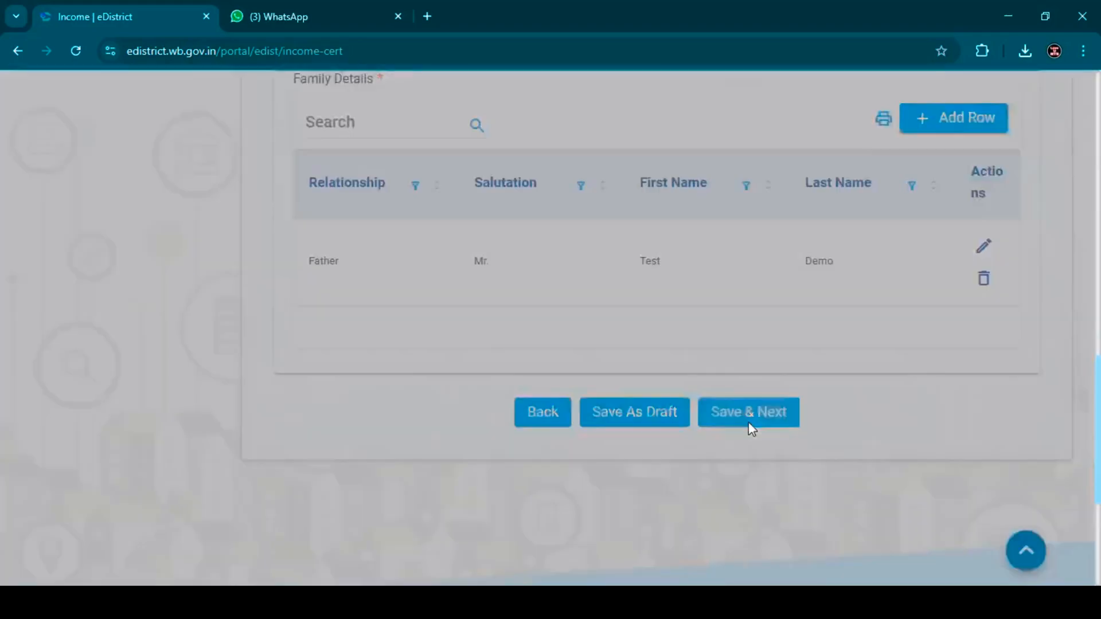
left_click(749, 414)
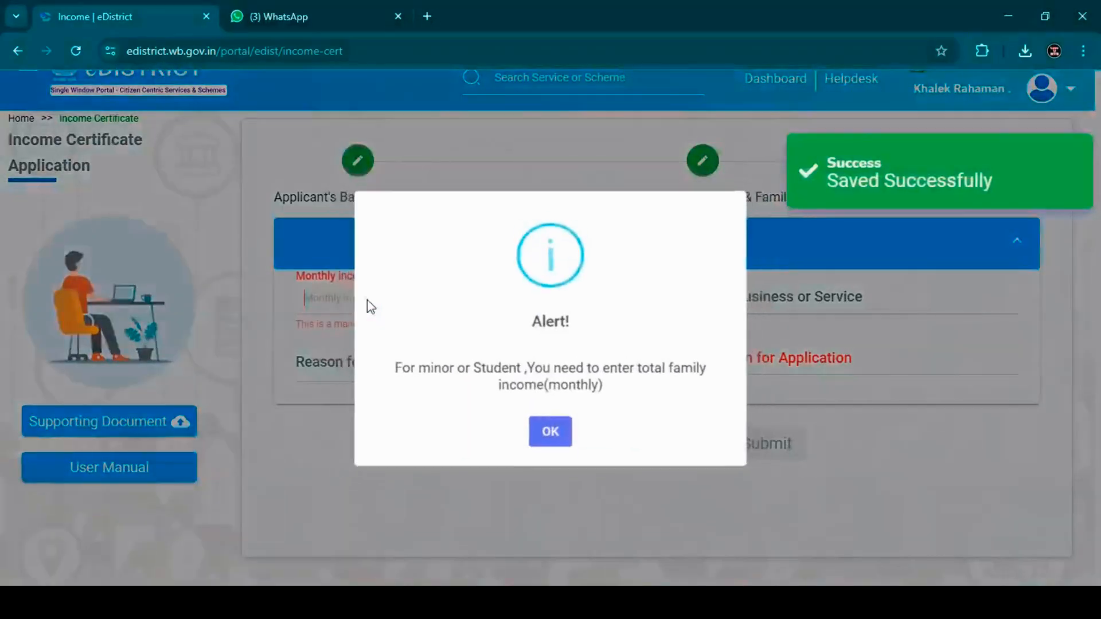
left_click(549, 436)
left_click(381, 295)
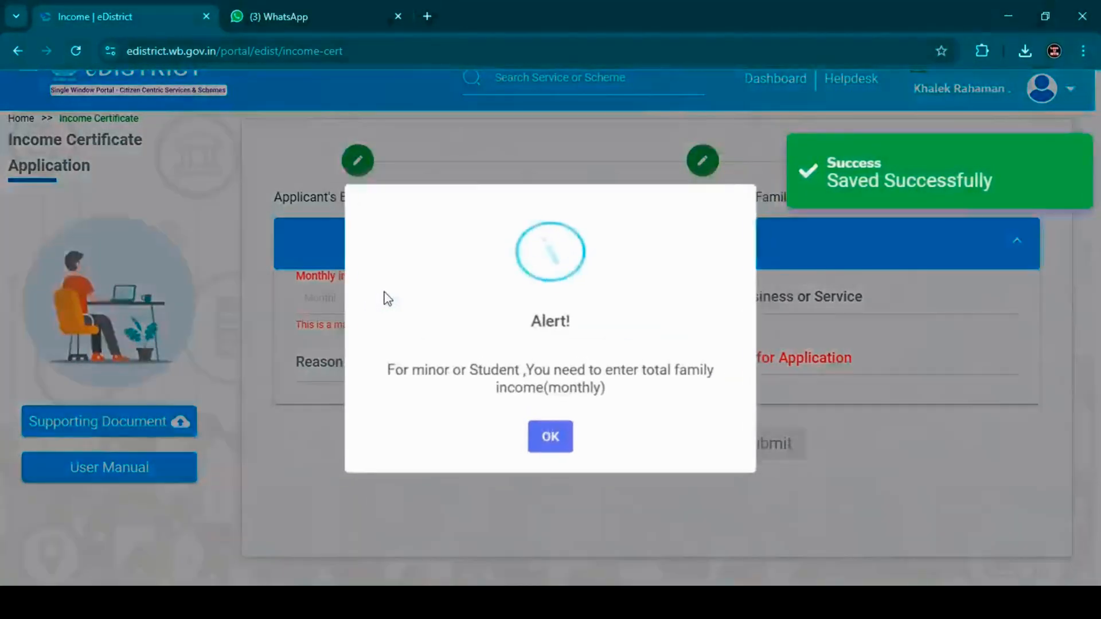
Acknowledge the alert and enter 6000 as the applicant's monthly income.
left_click(554, 441)
type("6000")
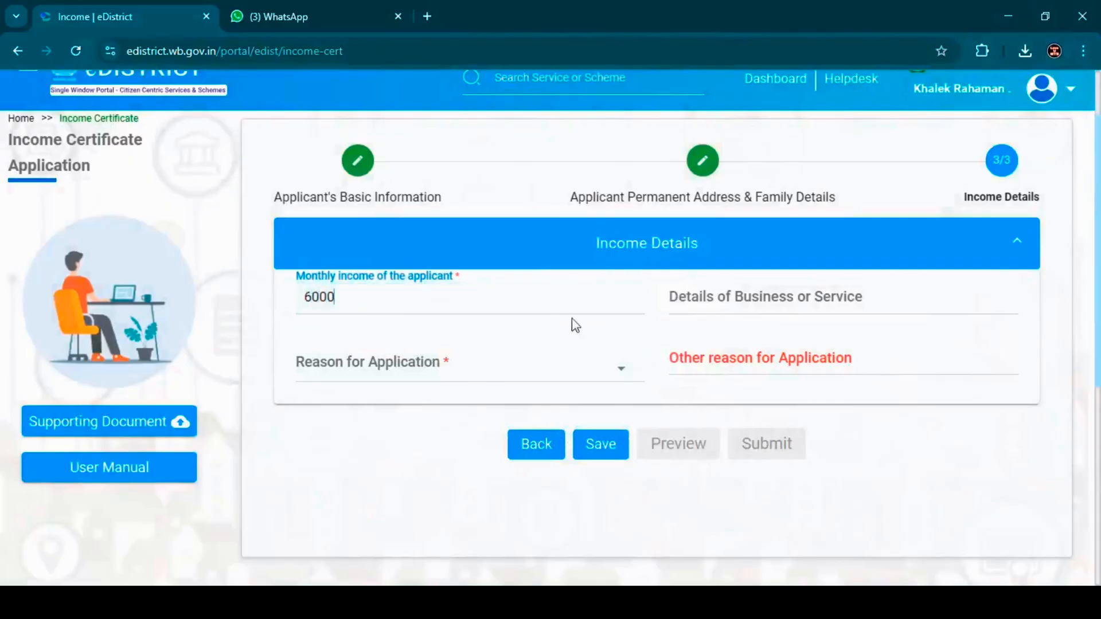
left_click(684, 307)
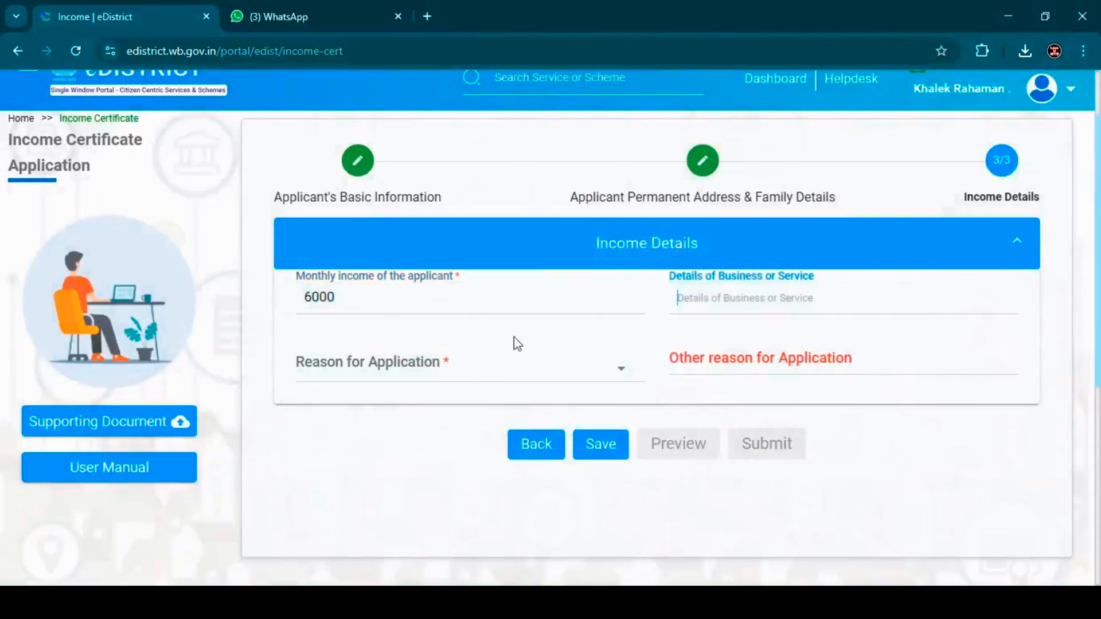
Set the reason for application to Other and enter scholarship as the other reason.
left_click(396, 372)
left_click(350, 480)
left_click(717, 360)
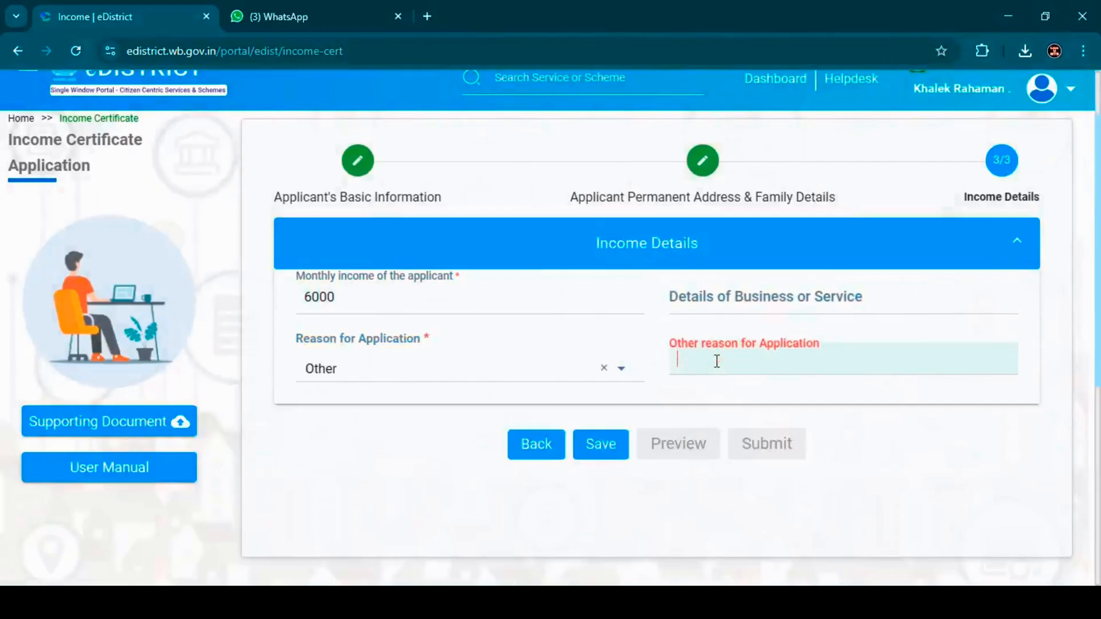
type("scholarship")
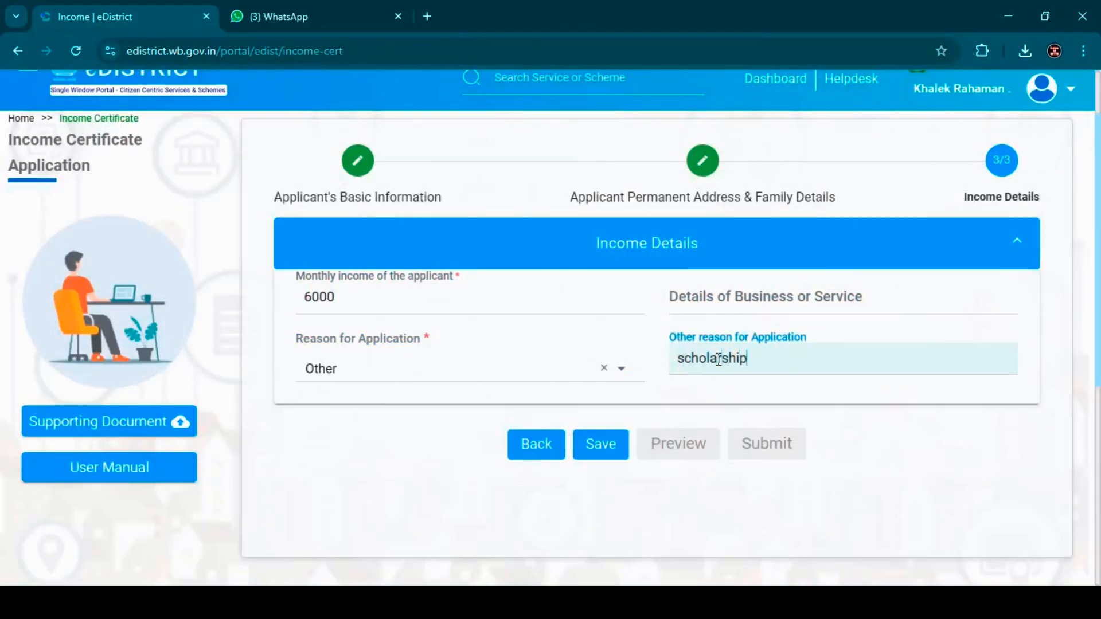
Save the income details, then open the application preview and close it.
left_click(616, 448)
left_click(697, 443)
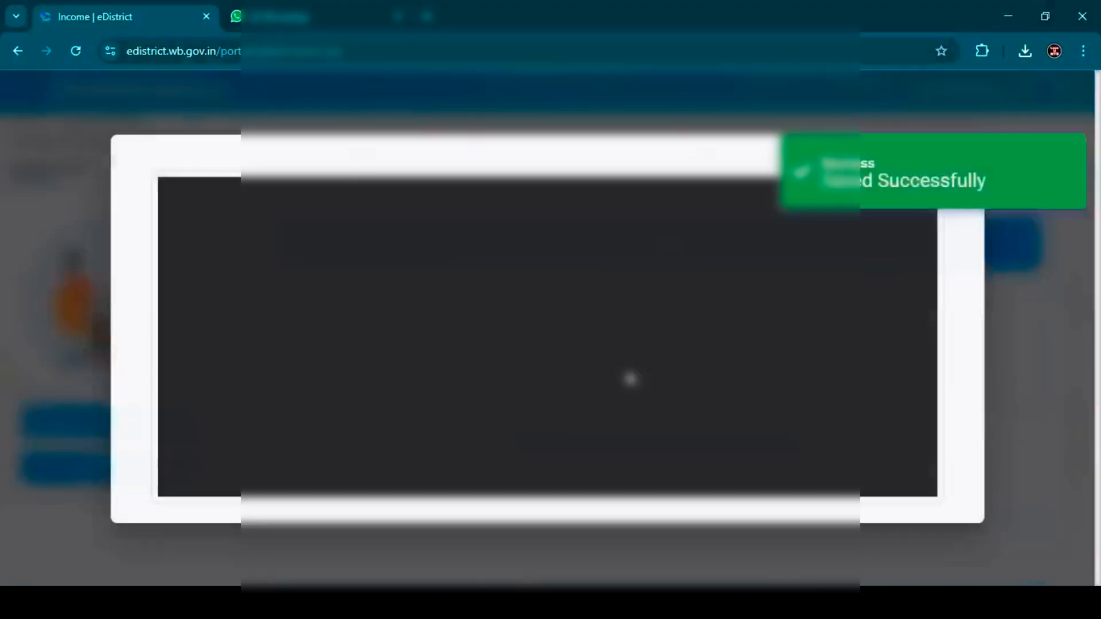
scroll(525, 367, "down", 10)
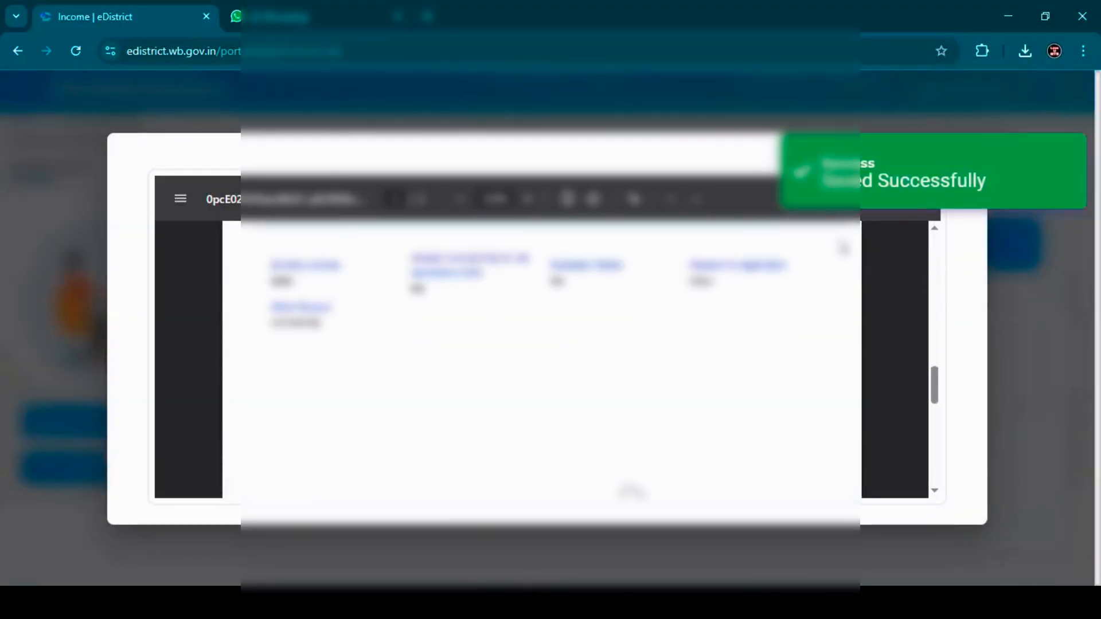
left_click(968, 157)
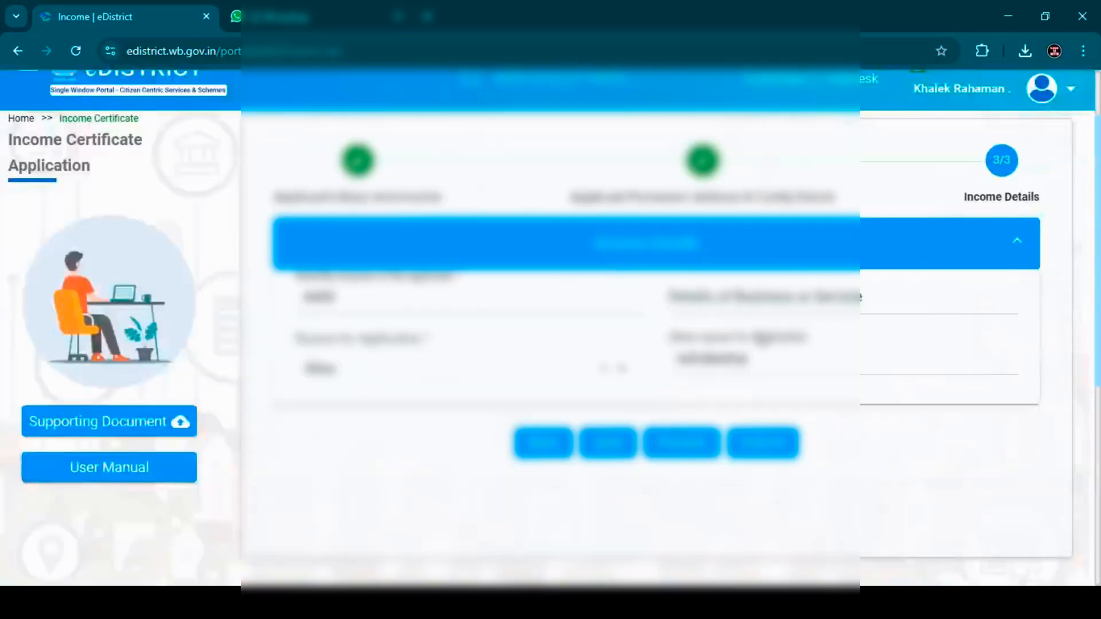
Open the supporting documents dialog and choose Aadhar Card as the residential proof document.
left_click(759, 452)
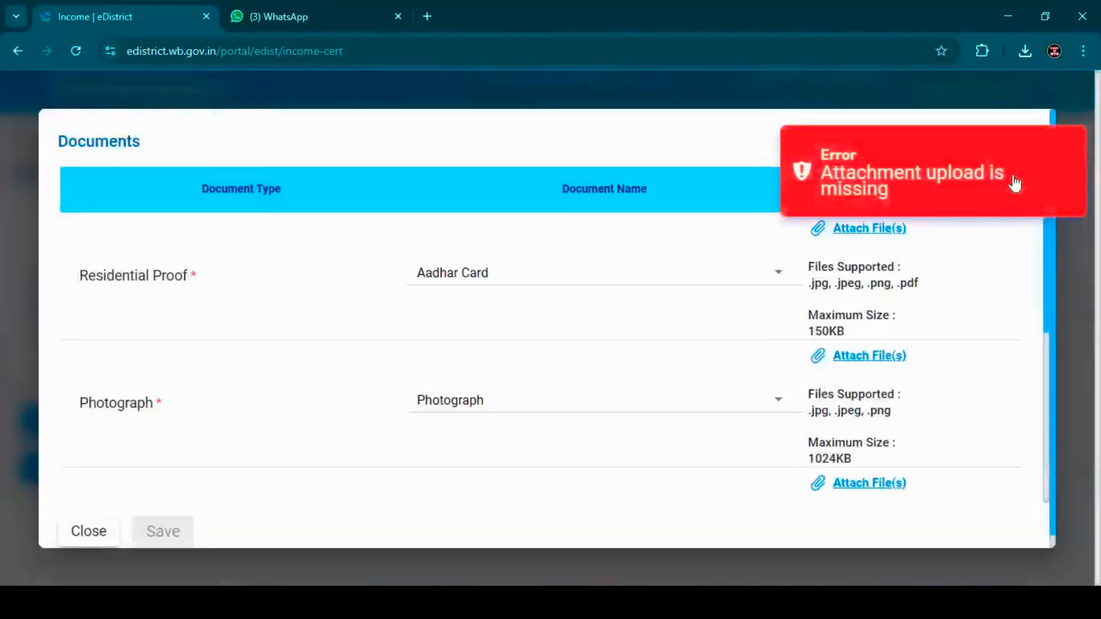
left_click(442, 274)
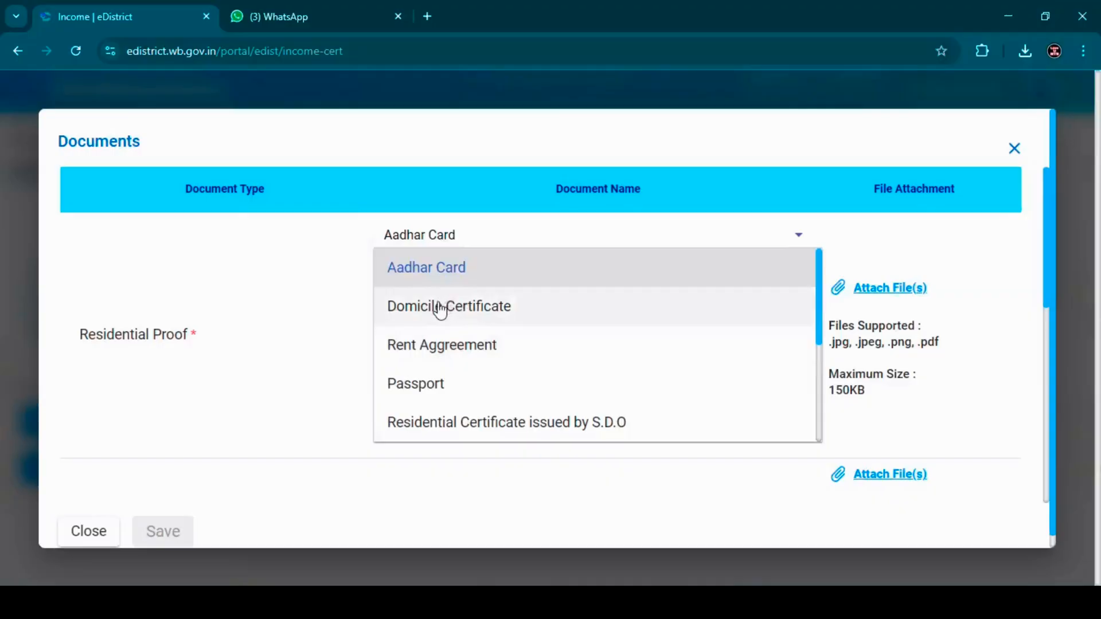
left_click(426, 278)
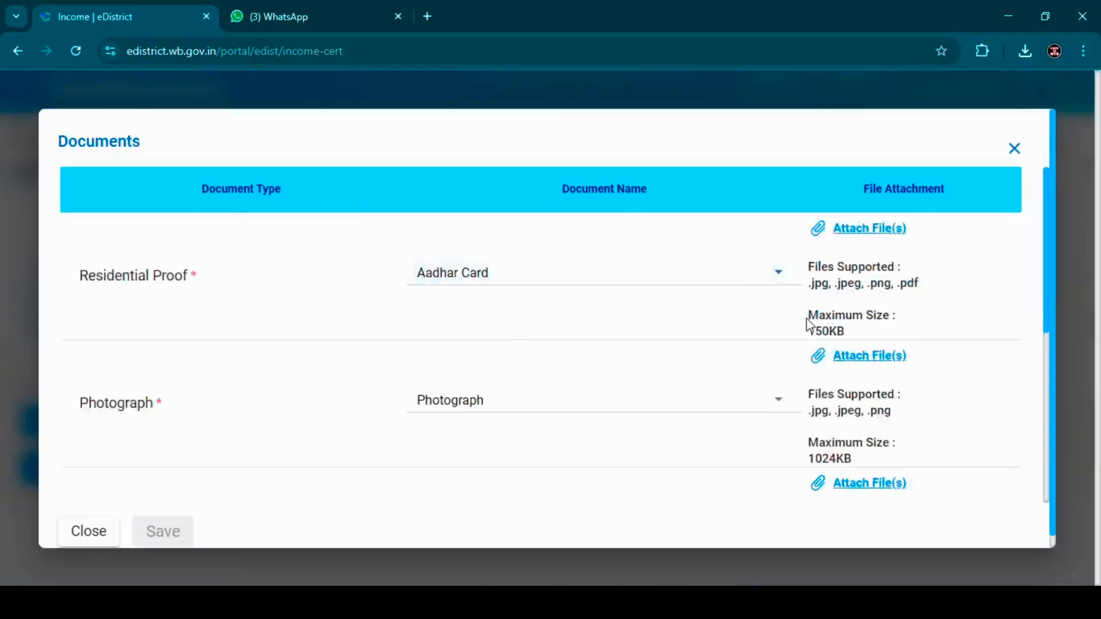
Set the income proof document to Income proof from Gram Pradhan/Municipality Councilor.
left_click_drag(806, 318, 855, 332)
left_click(826, 330)
left_click_drag(808, 394, 887, 457)
scroll(887, 457, "down", 3)
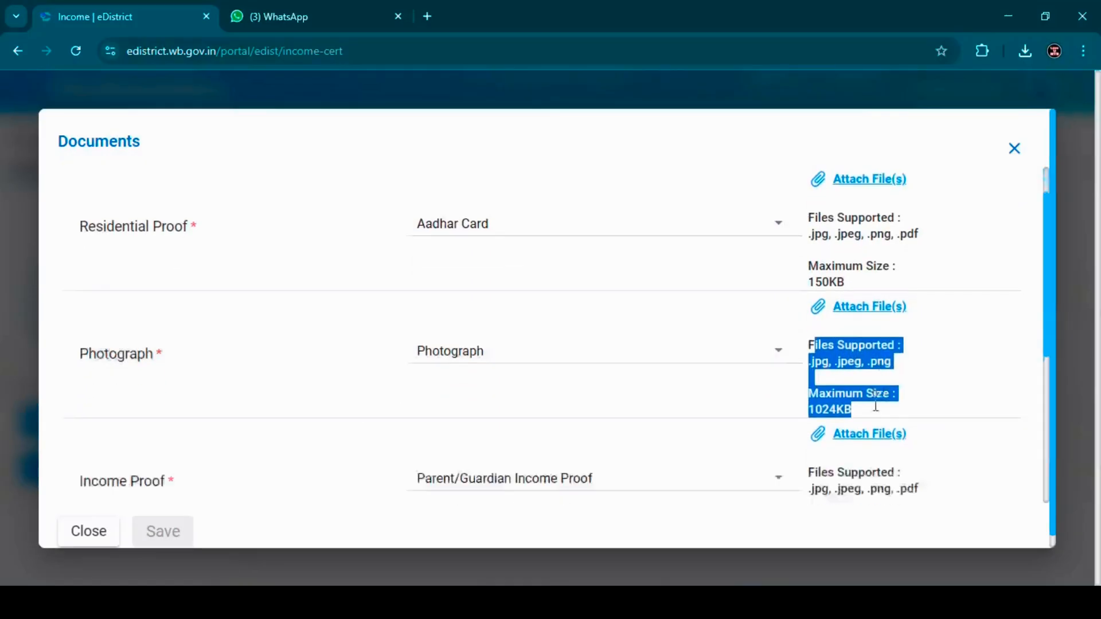
left_click(525, 379)
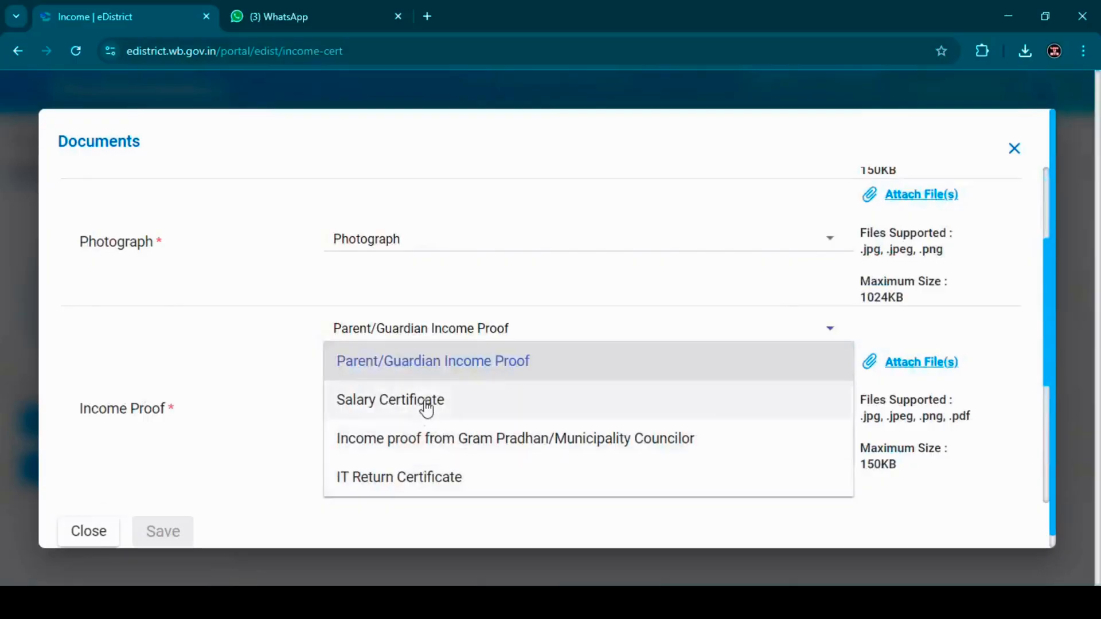
left_click(442, 441)
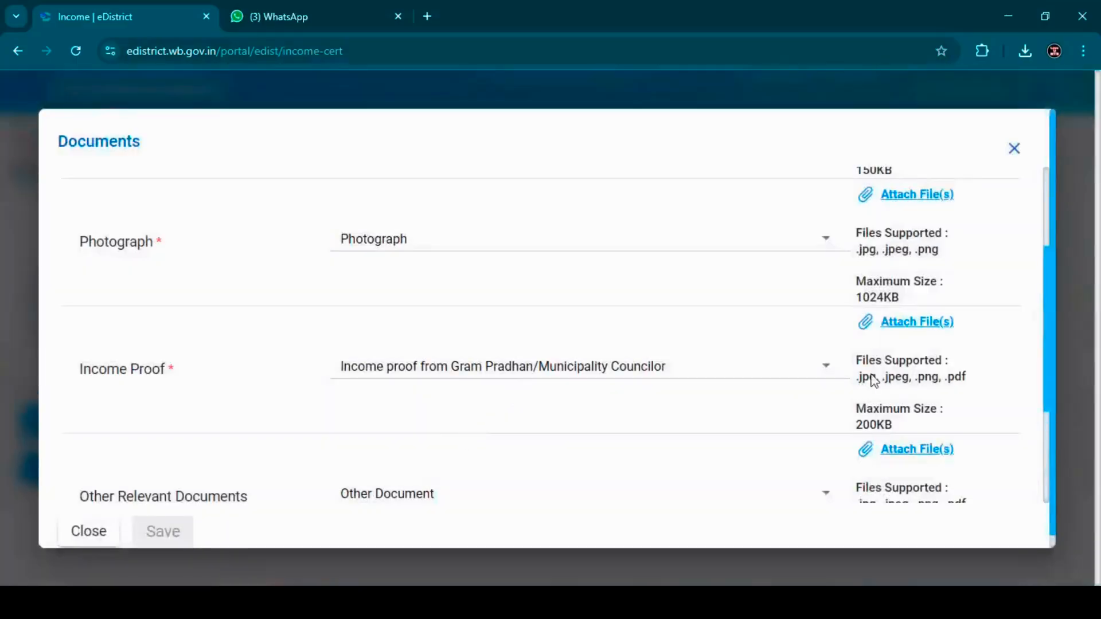
Examine the supported file types and maximum sizes for the income proof and other relevant documents.
left_click_drag(857, 357, 905, 430)
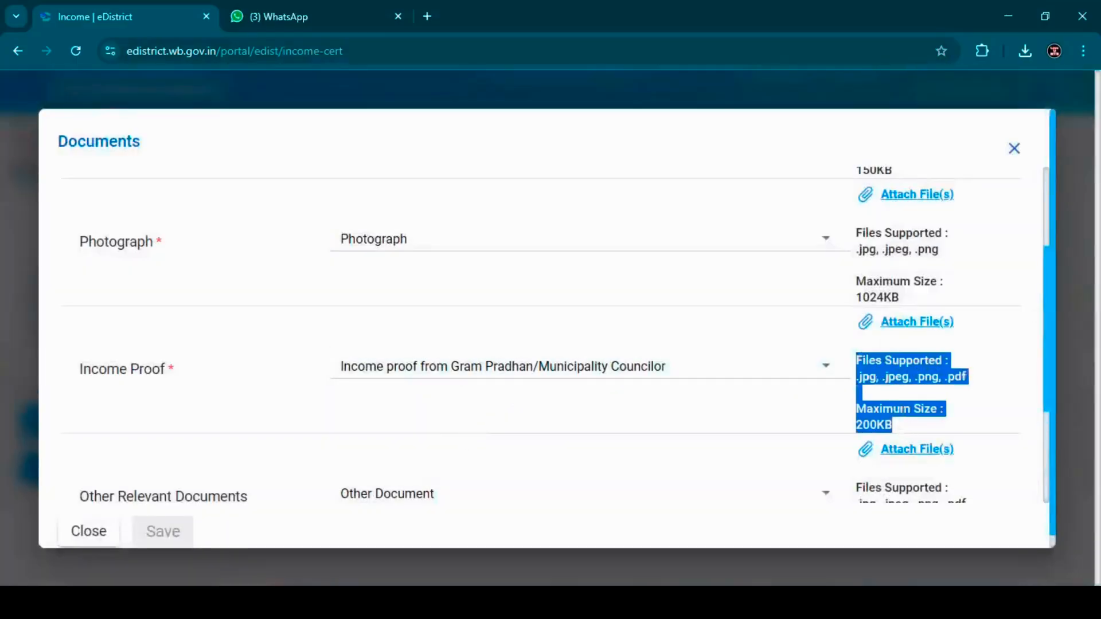
left_click(913, 346)
scroll(801, 384, "down", 3)
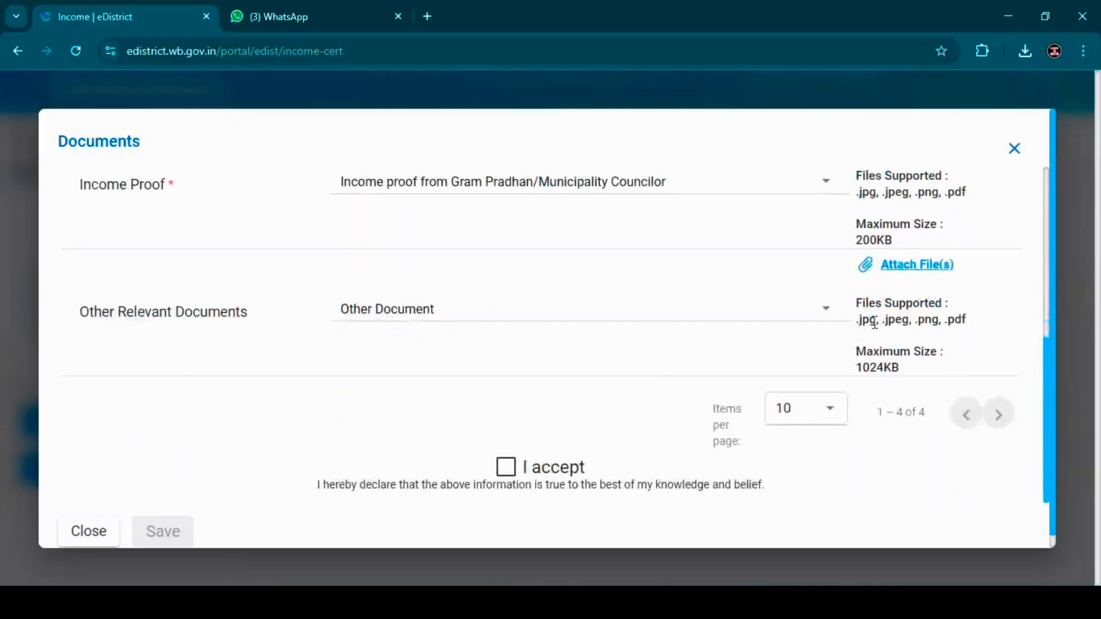
left_click_drag(858, 345, 913, 343)
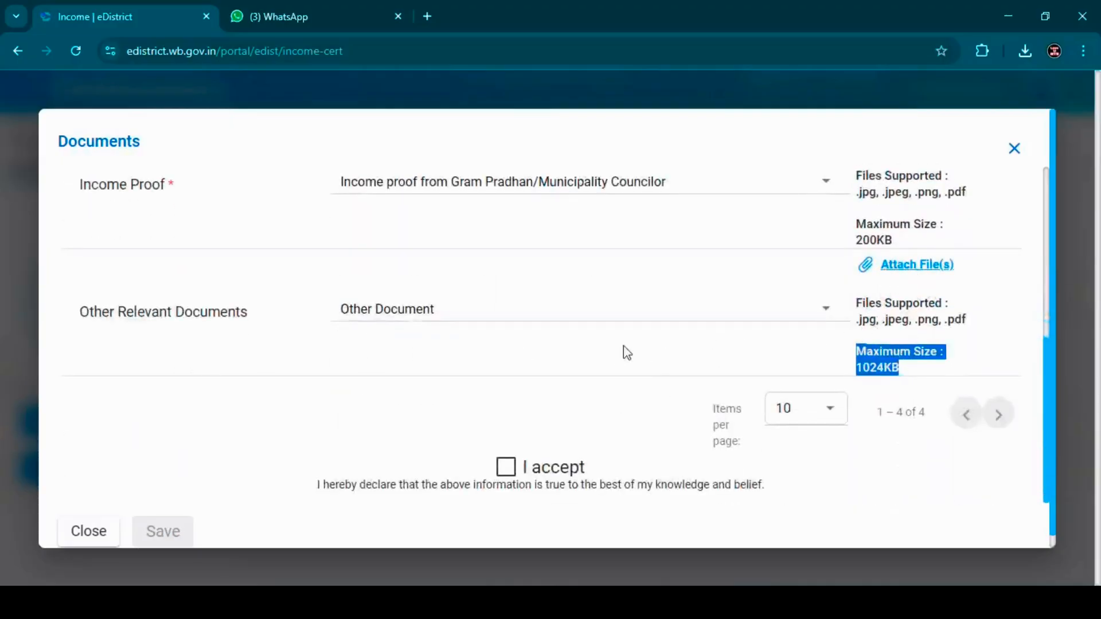
left_click(235, 341)
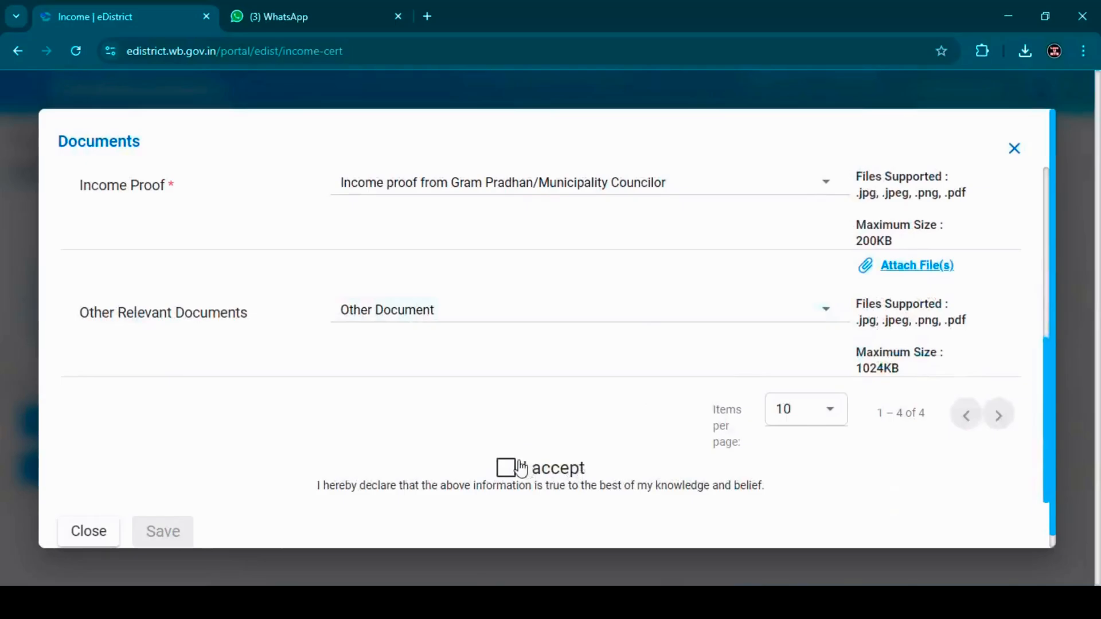
Tick the I accept declaration and close the documents dialog.
left_click(508, 467)
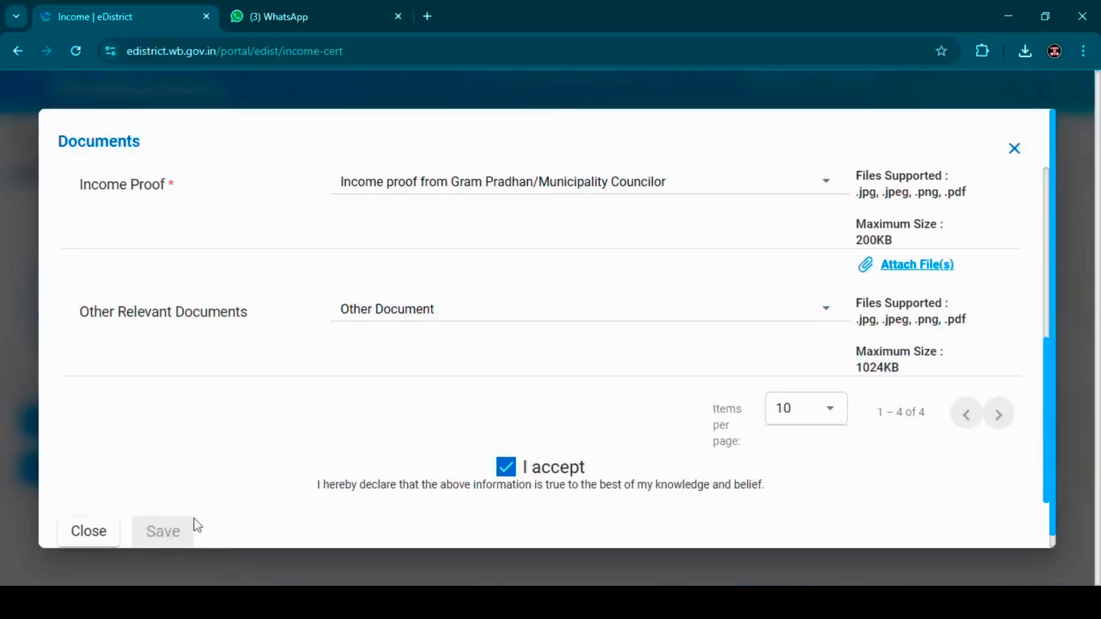
left_click(90, 535)
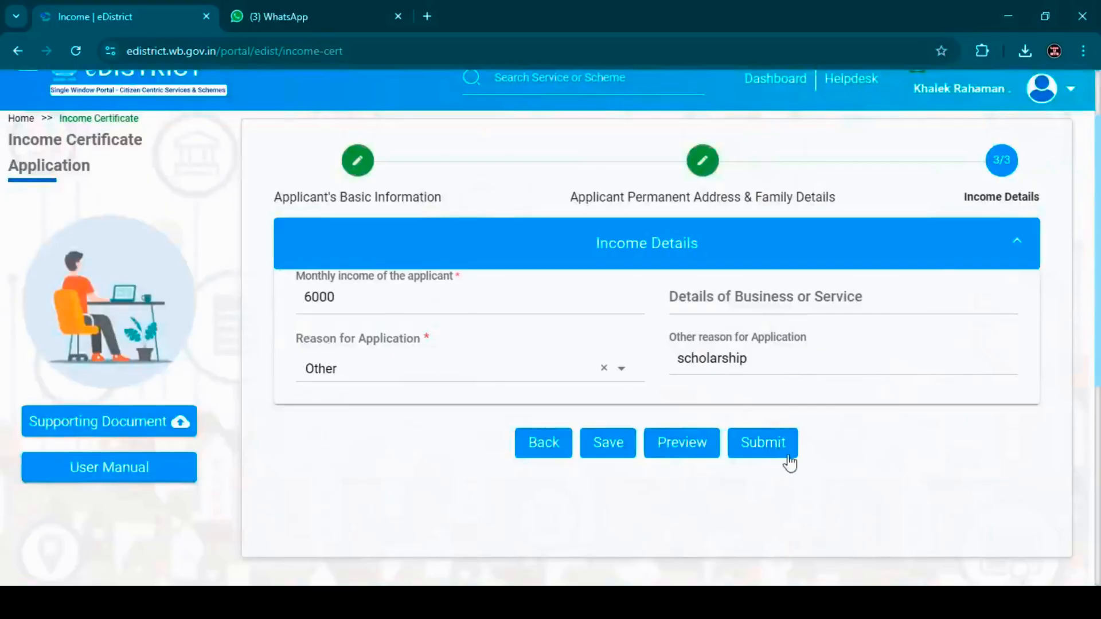
Go to the dashboard and delete the draft Income Certificate application.
left_click(774, 81)
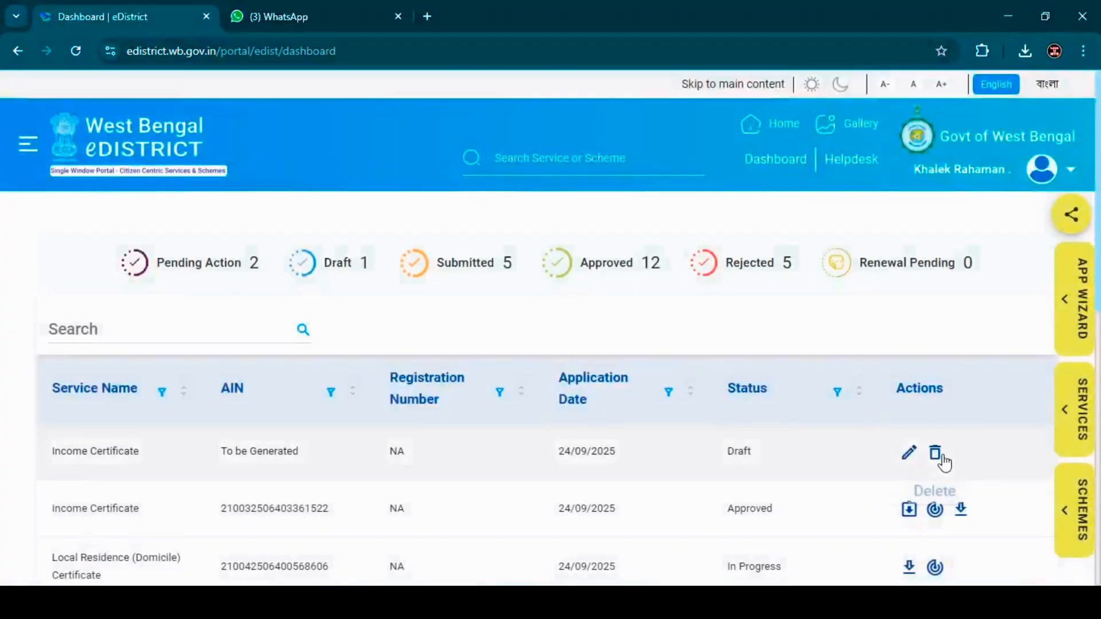
left_click(941, 457)
left_click(588, 359)
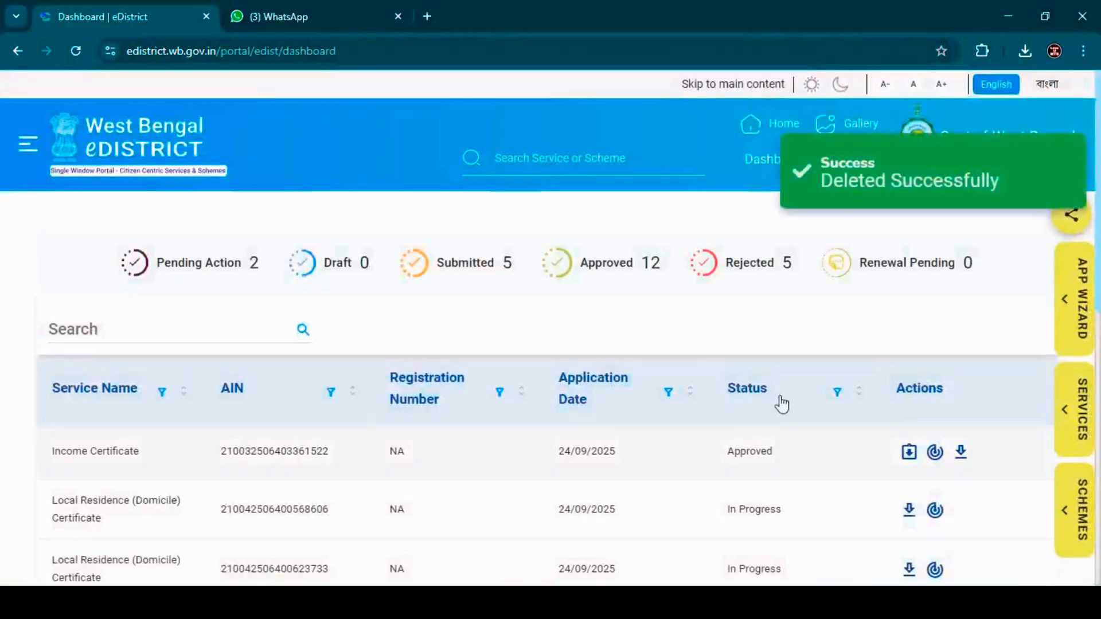
Review the statuses of the applications listed on the dashboard.
scroll(823, 374, "down", 1)
scroll(474, 454, "up", 1)
scroll(463, 449, "down", 1)
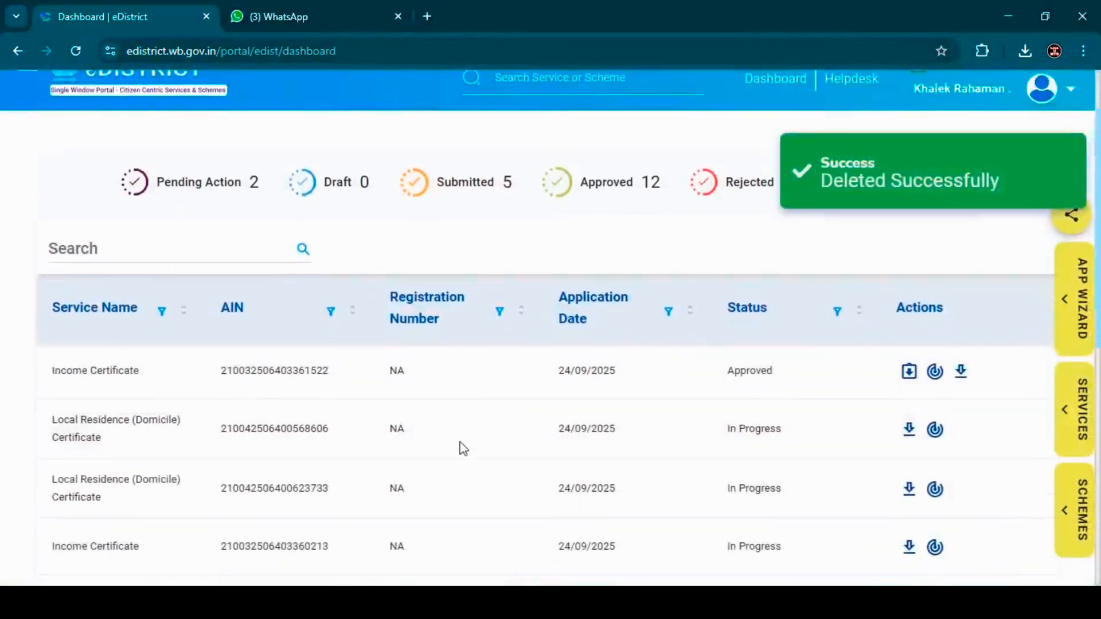
left_click_drag(723, 434, 782, 429)
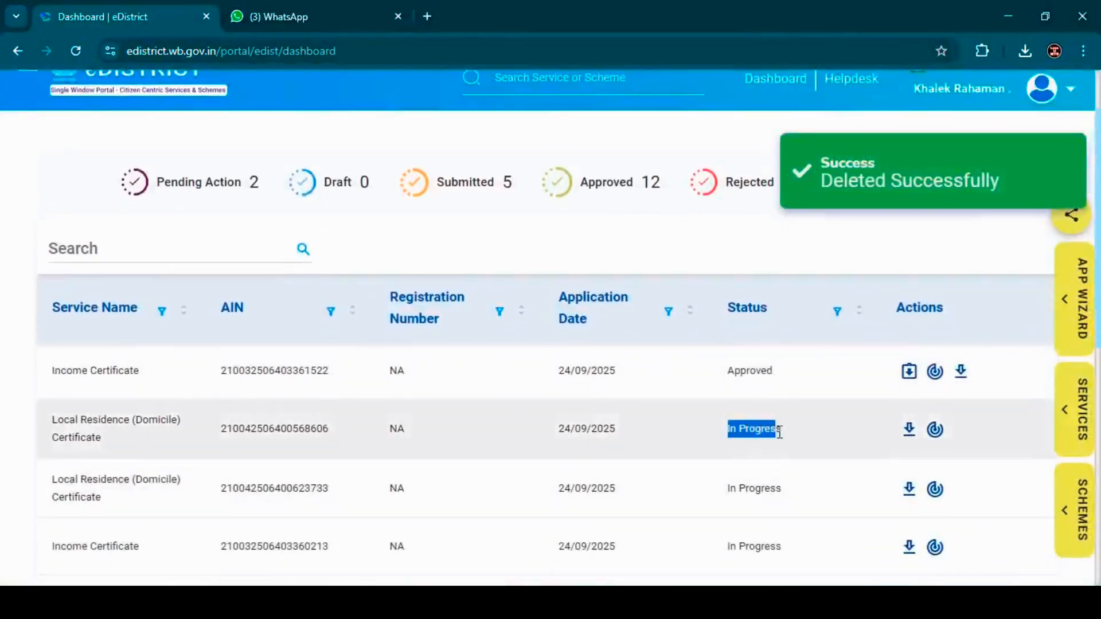
left_click(769, 425)
left_click_drag(718, 371, 783, 379)
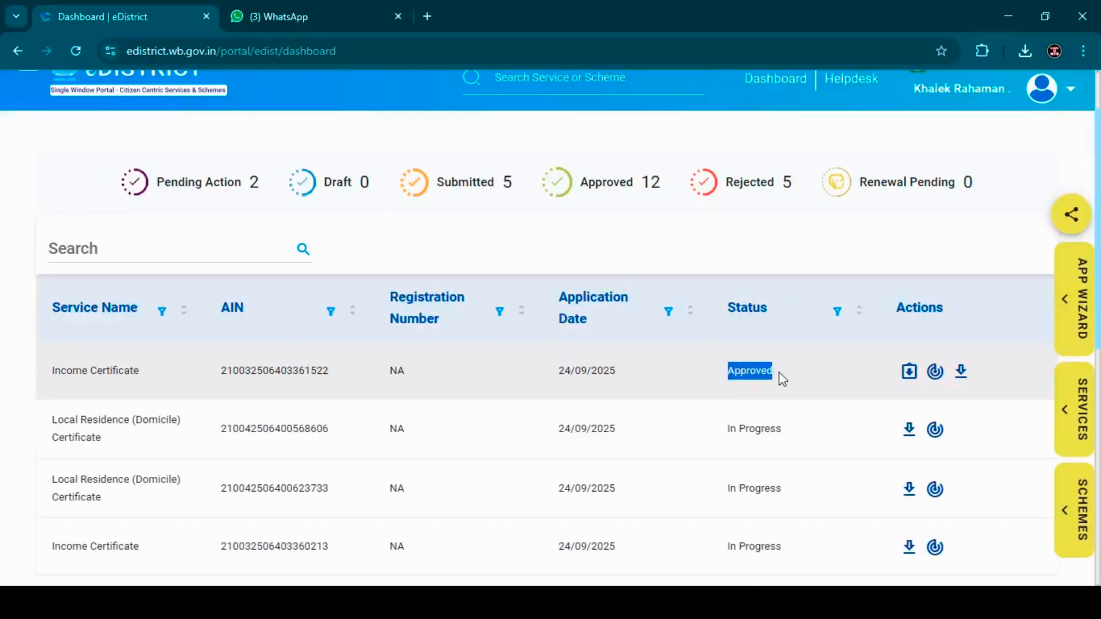
Open the approved Income Certificate's certificate list and view the e-signed certificate PDF.
left_click(909, 371)
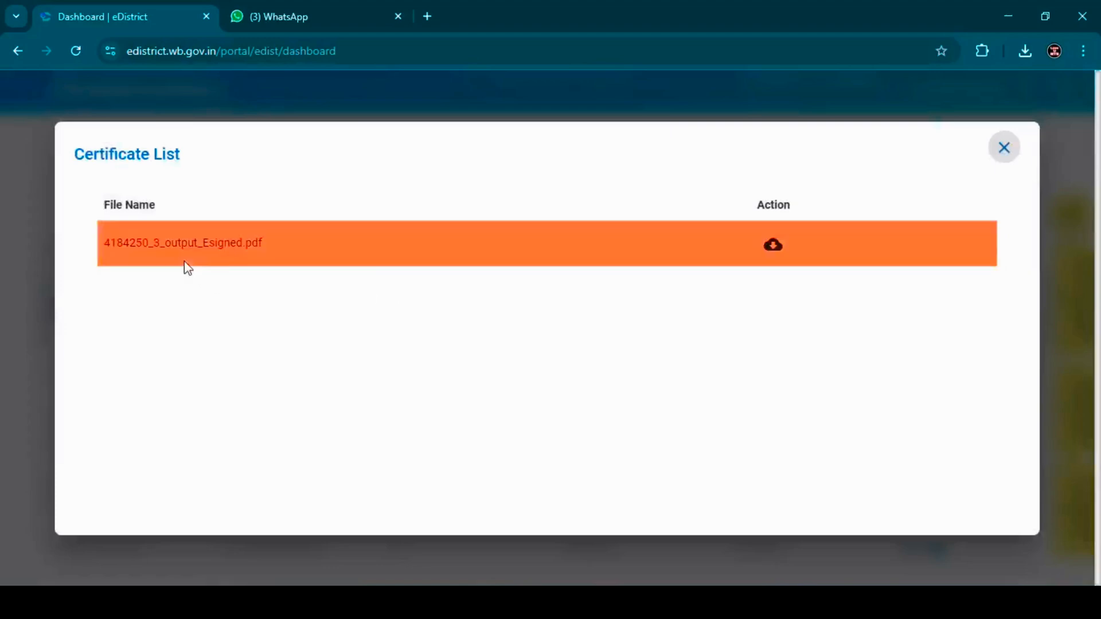
left_click(774, 245)
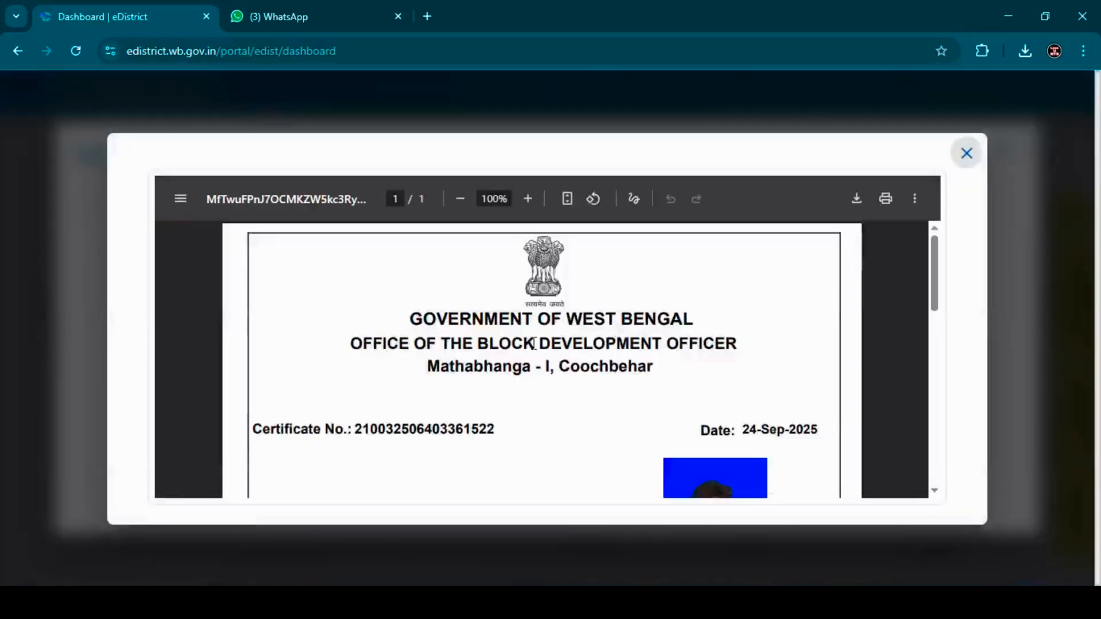
scroll(533, 343, "down", 3)
scroll(536, 350, "up", 7)
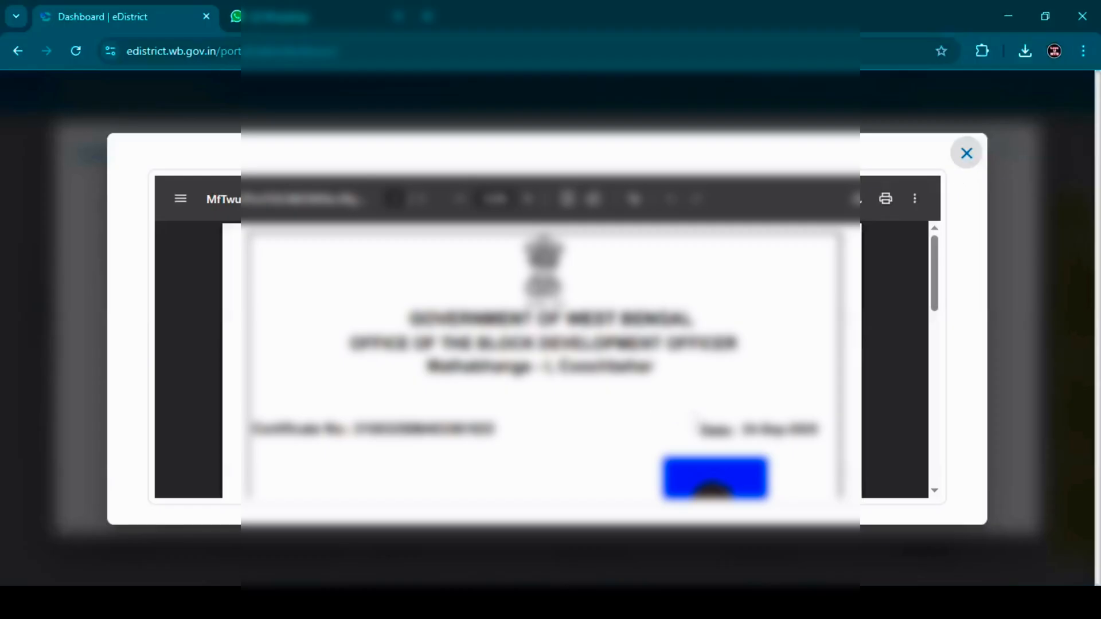
left_click_drag(712, 430, 804, 430)
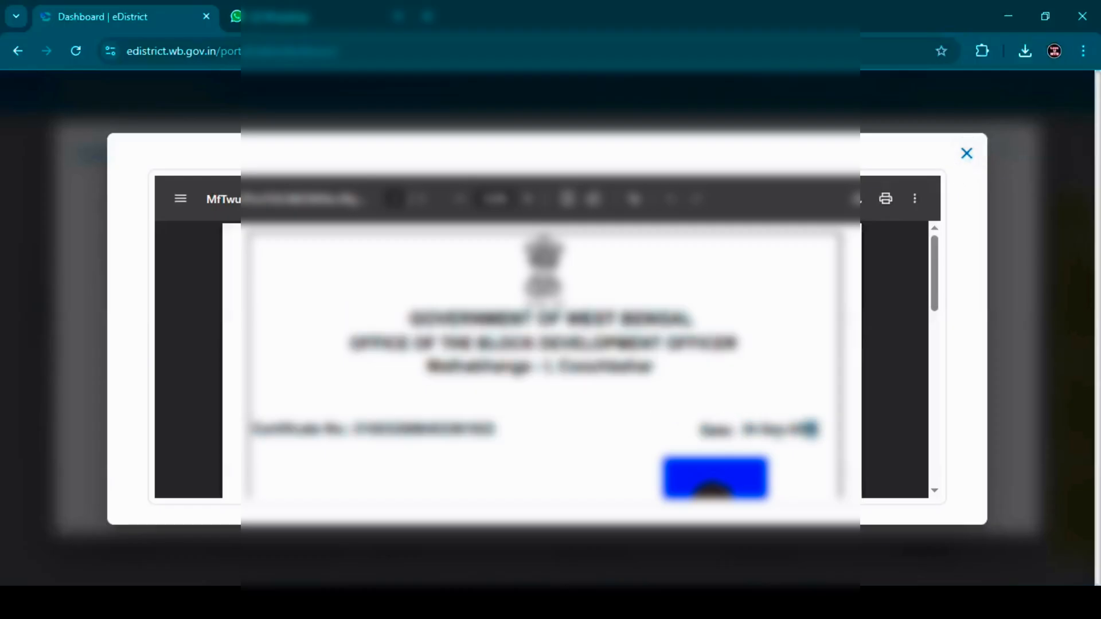